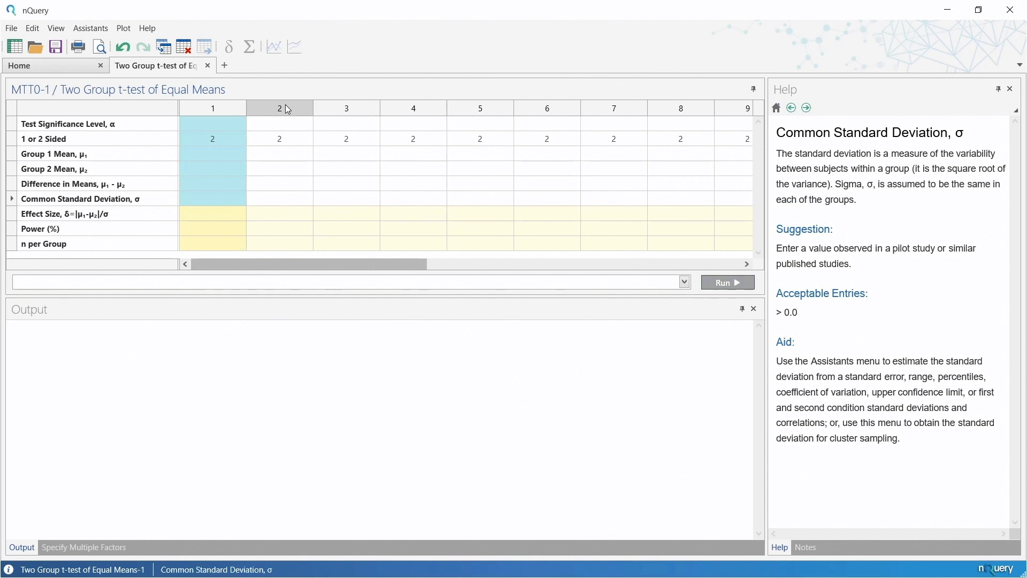
- Examine the first three design columns of the Two Group t-test table
{"action": "left_click", "coordinate": [333, 104]}
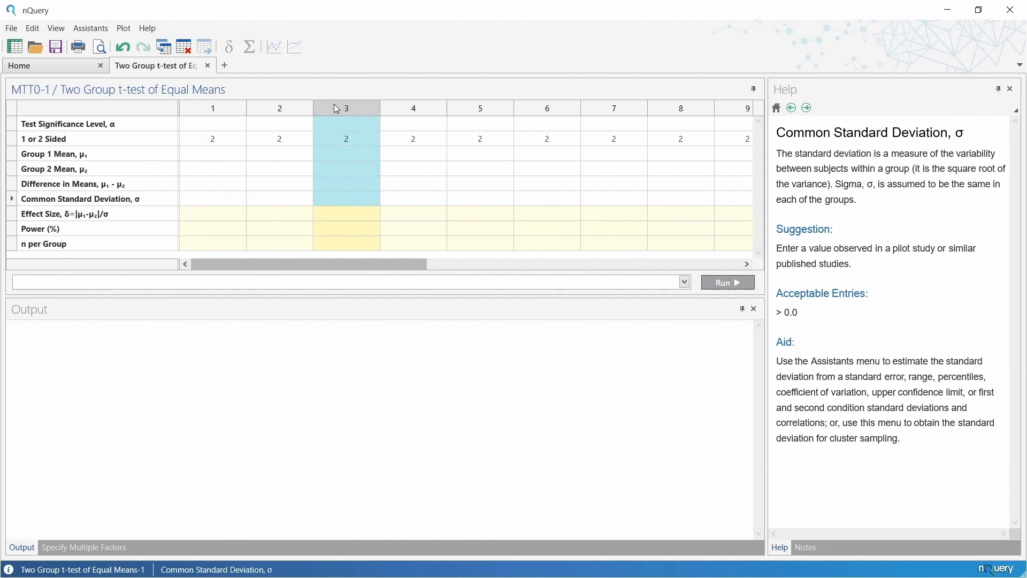
{"action": "left_click", "coordinate": [226, 116]}
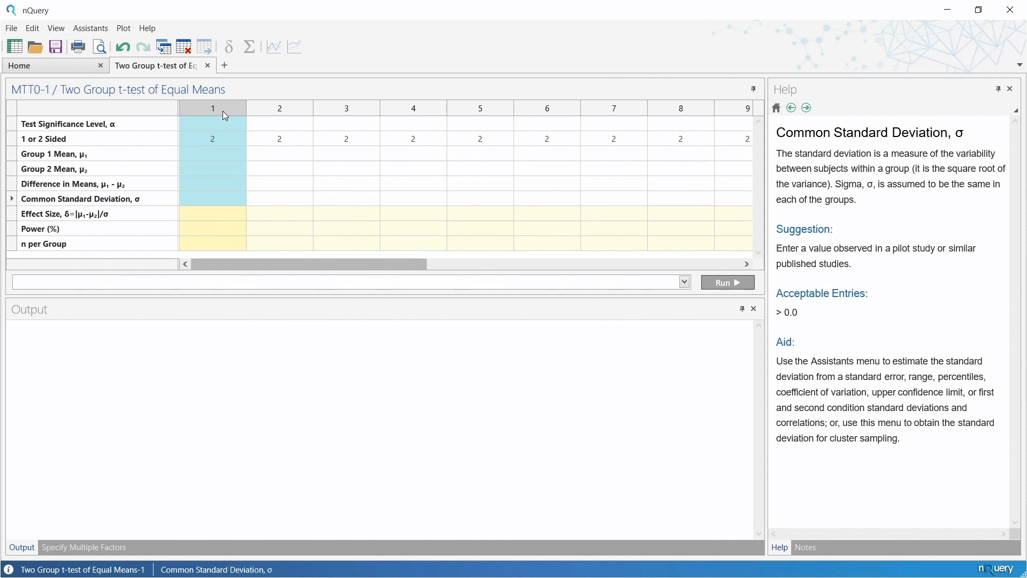
{"action": "left_click", "coordinate": [274, 108]}
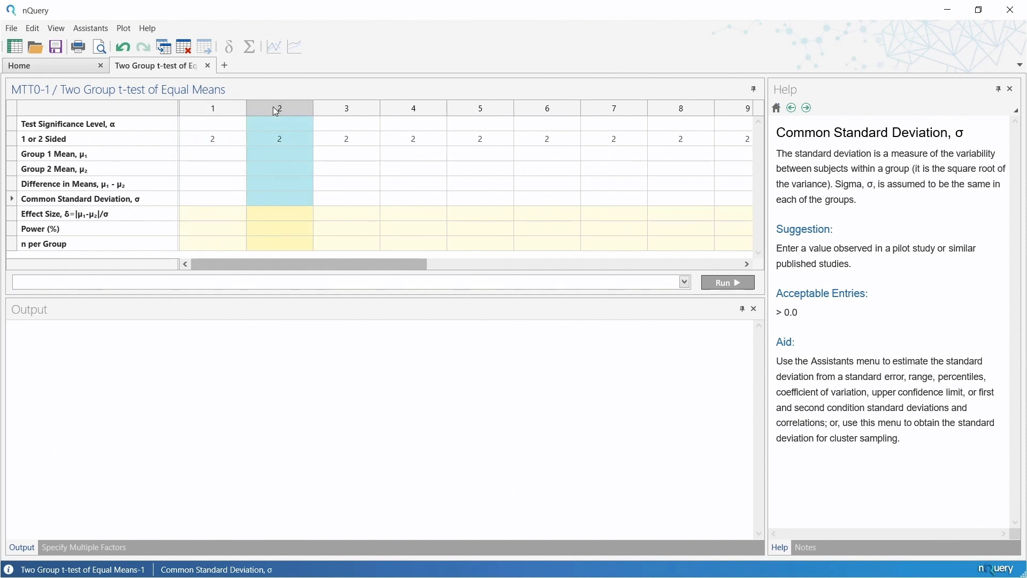
{"action": "left_click", "coordinate": [360, 106]}
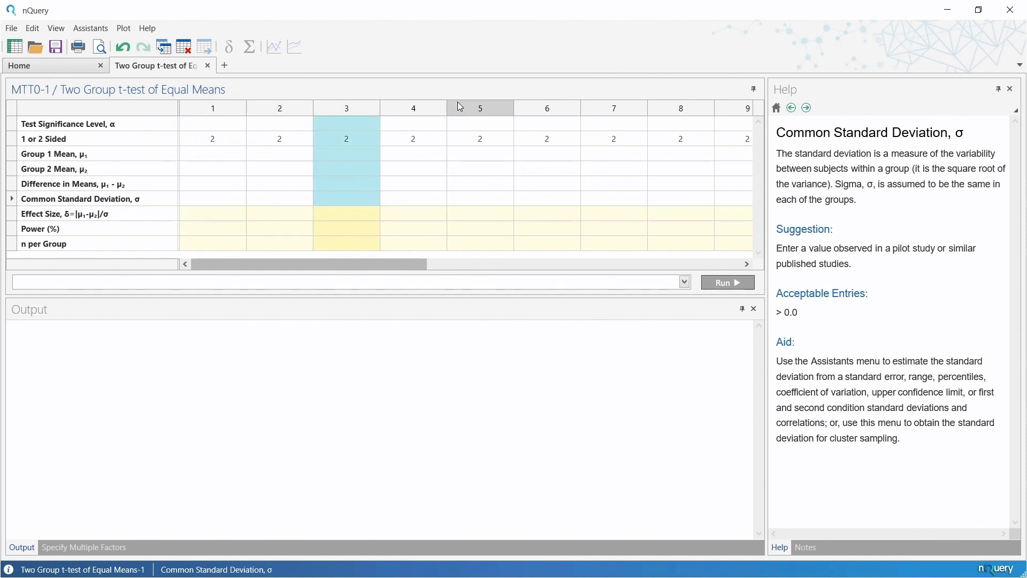
- Look through the table's parameter rows from Test Significance Level down to Common Standard Deviation
{"action": "left_click", "coordinate": [230, 127]}
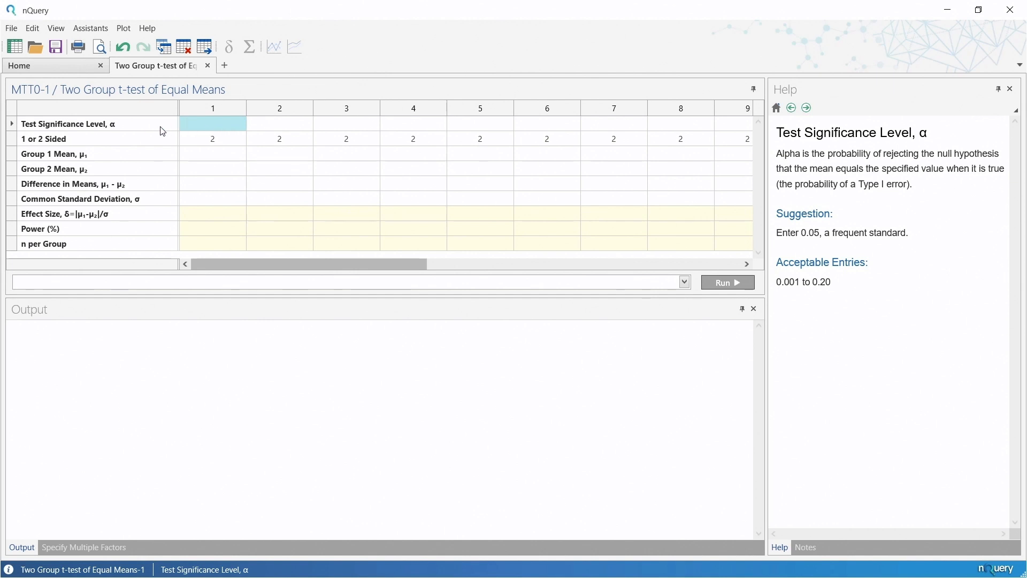
{"action": "left_click", "coordinate": [139, 126]}
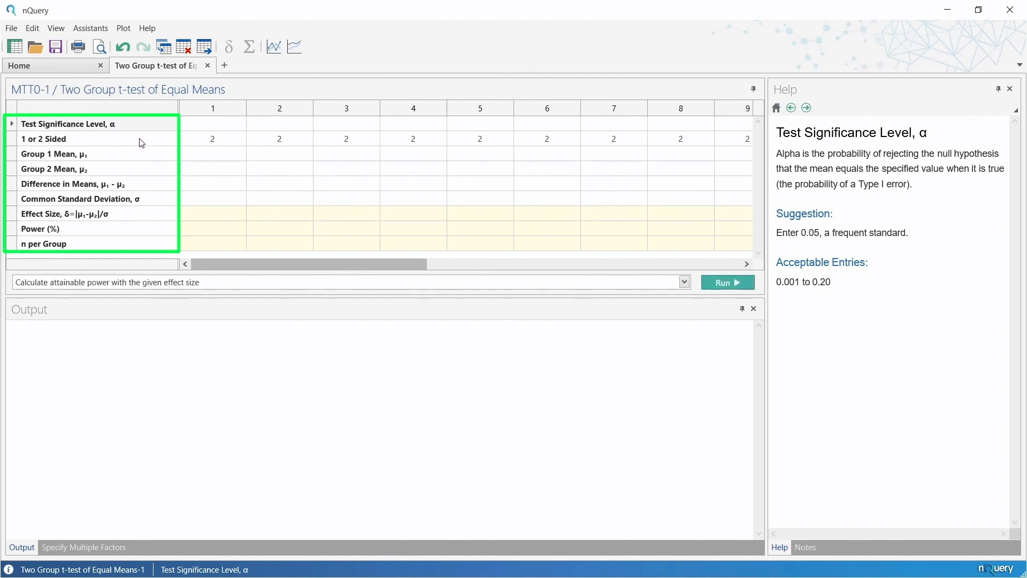
{"action": "left_click", "coordinate": [140, 141]}
{"action": "left_click", "coordinate": [141, 157]}
{"action": "left_click", "coordinate": [141, 171]}
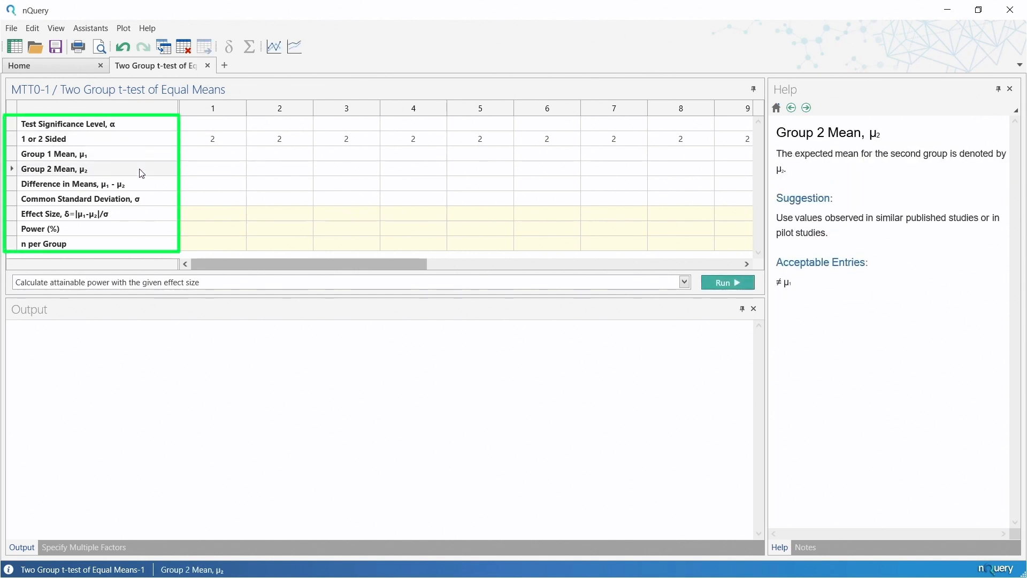
{"action": "left_click", "coordinate": [140, 185]}
{"action": "left_click", "coordinate": [141, 201]}
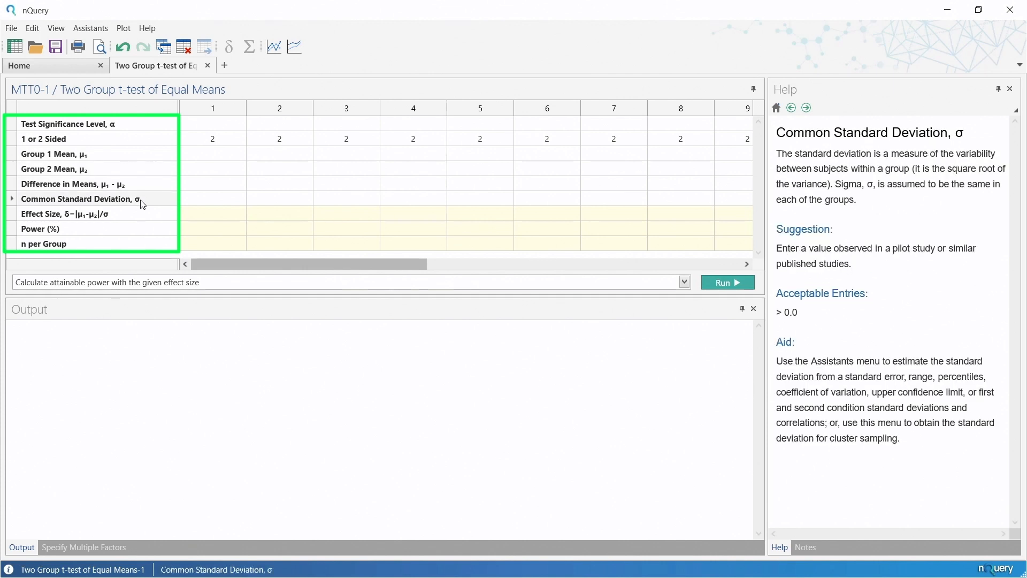
- Read the help for every parameter row in turn, from Test Significance Level to n per Group
{"action": "left_click", "coordinate": [138, 127]}
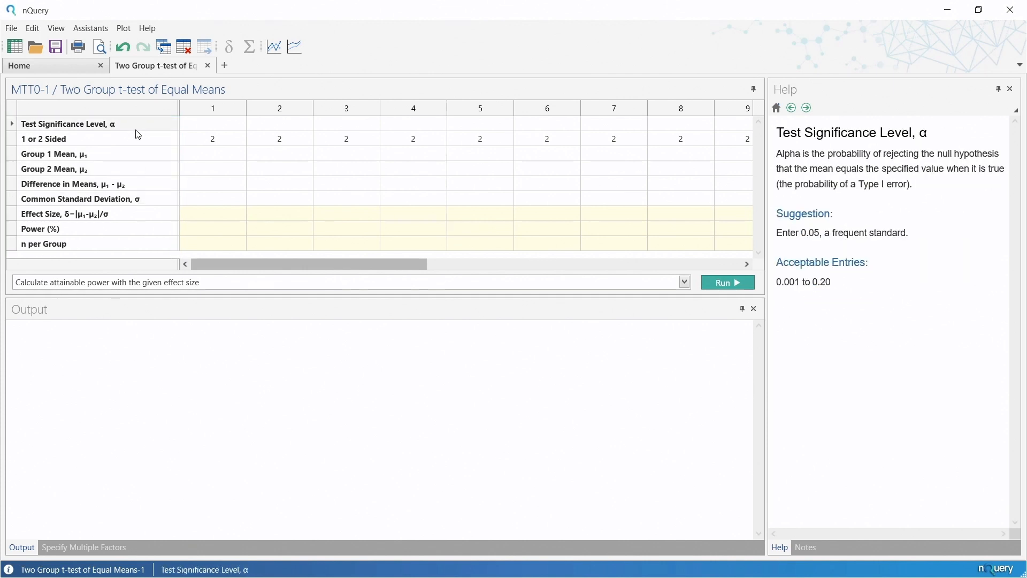
{"action": "left_click", "coordinate": [138, 144]}
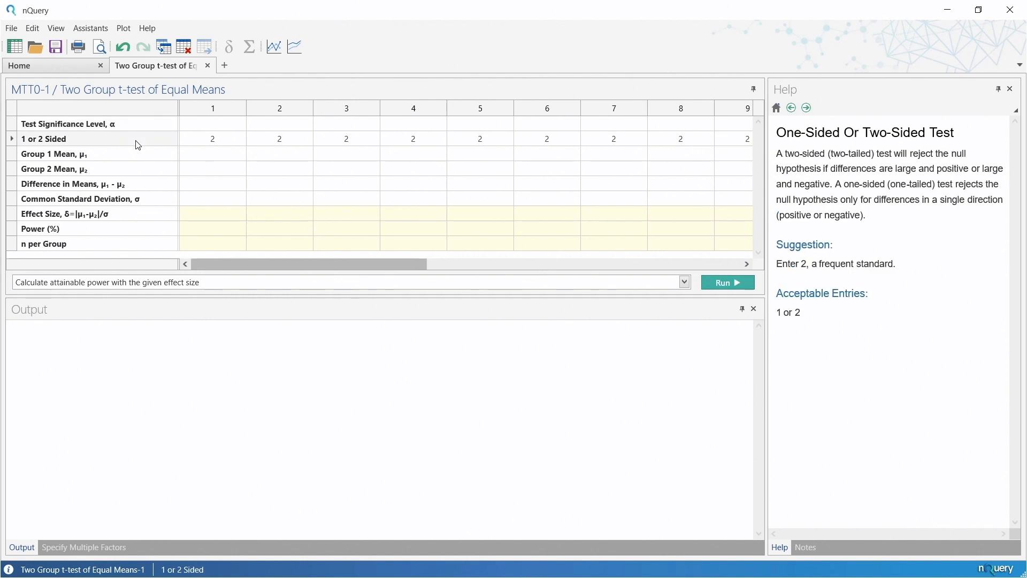
{"action": "left_click", "coordinate": [138, 158]}
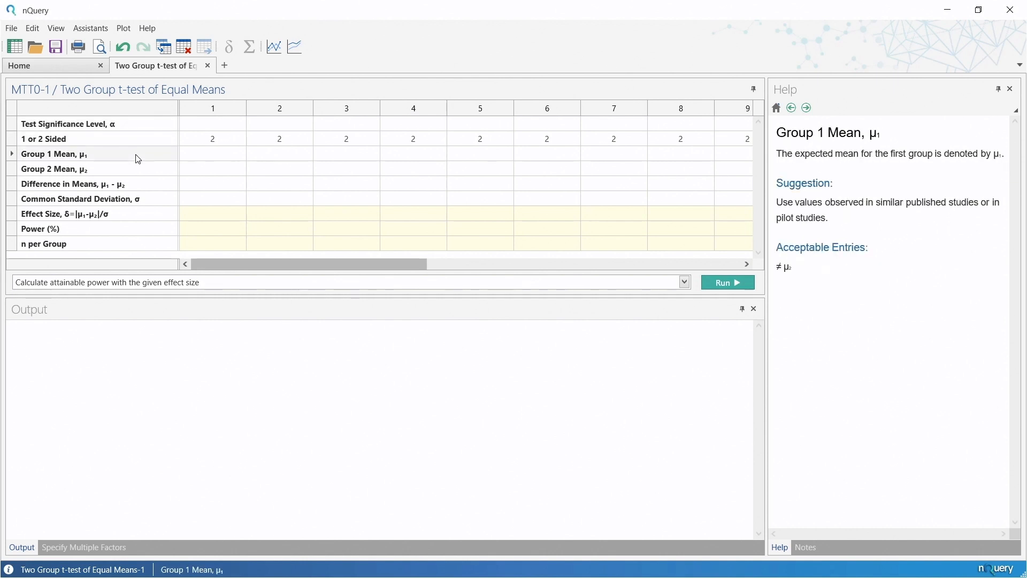
{"action": "left_click", "coordinate": [138, 171]}
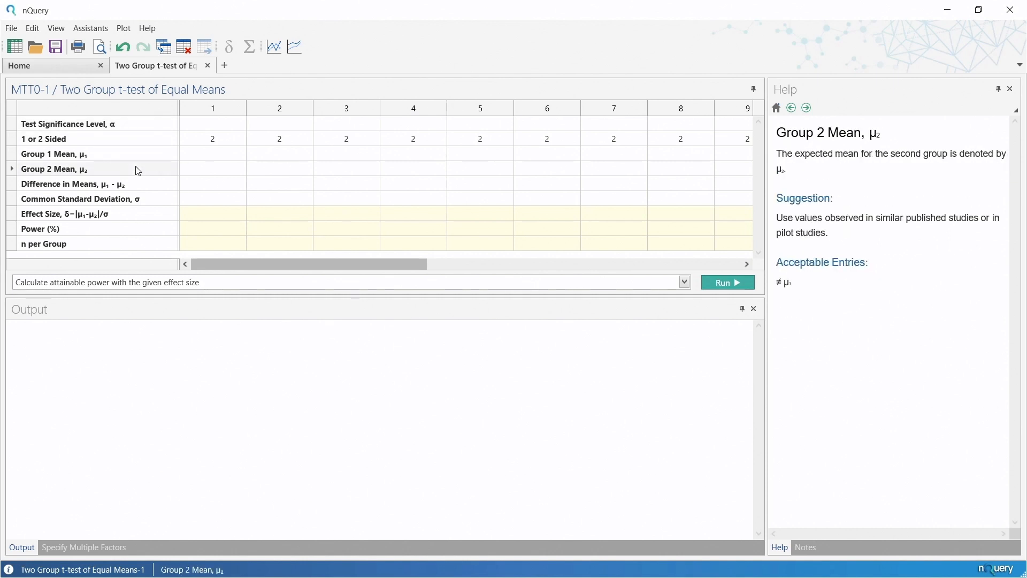
{"action": "left_click", "coordinate": [138, 187]}
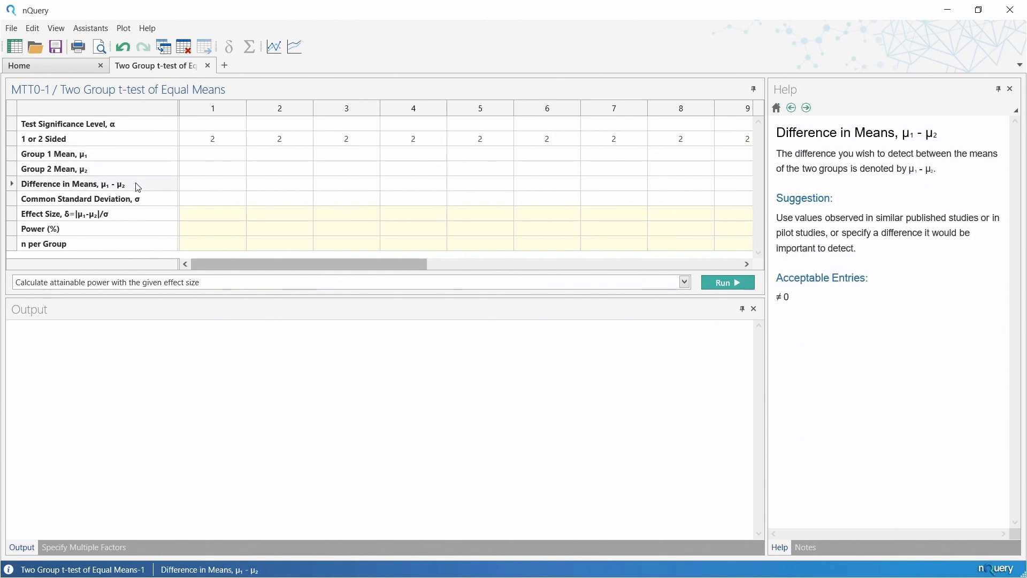
{"action": "left_click", "coordinate": [139, 200]}
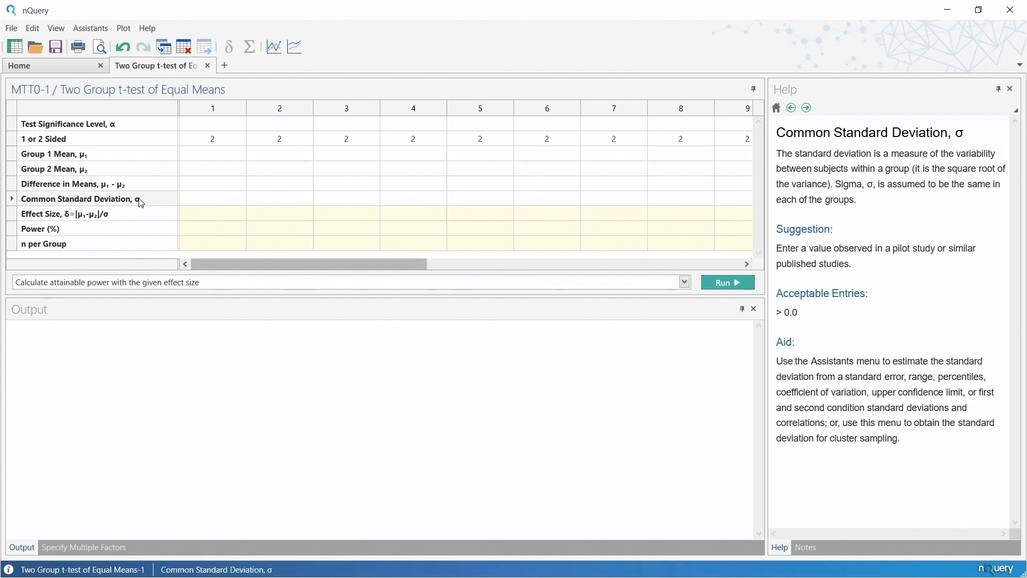
{"action": "left_click", "coordinate": [140, 215]}
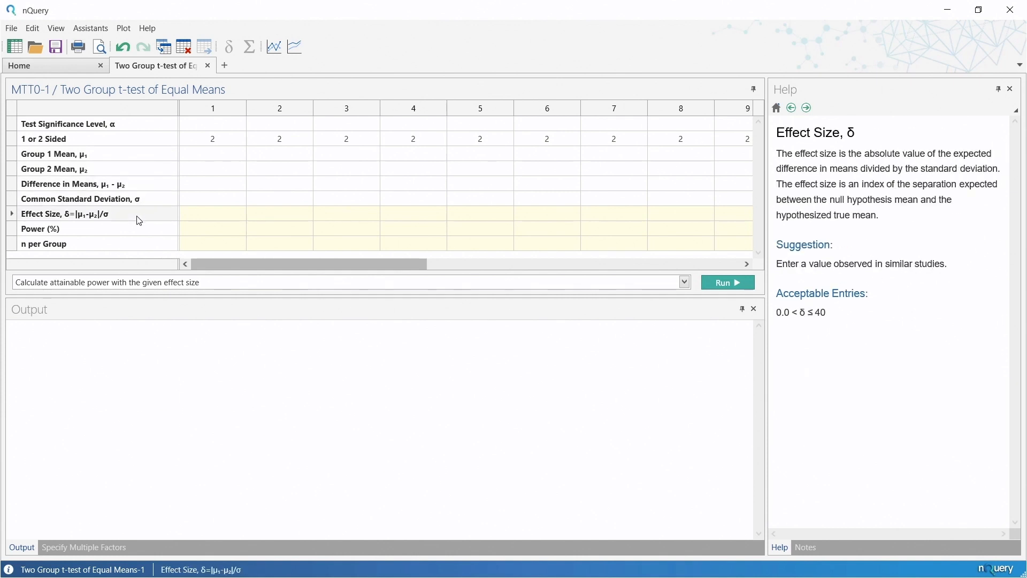
{"action": "left_click", "coordinate": [139, 231]}
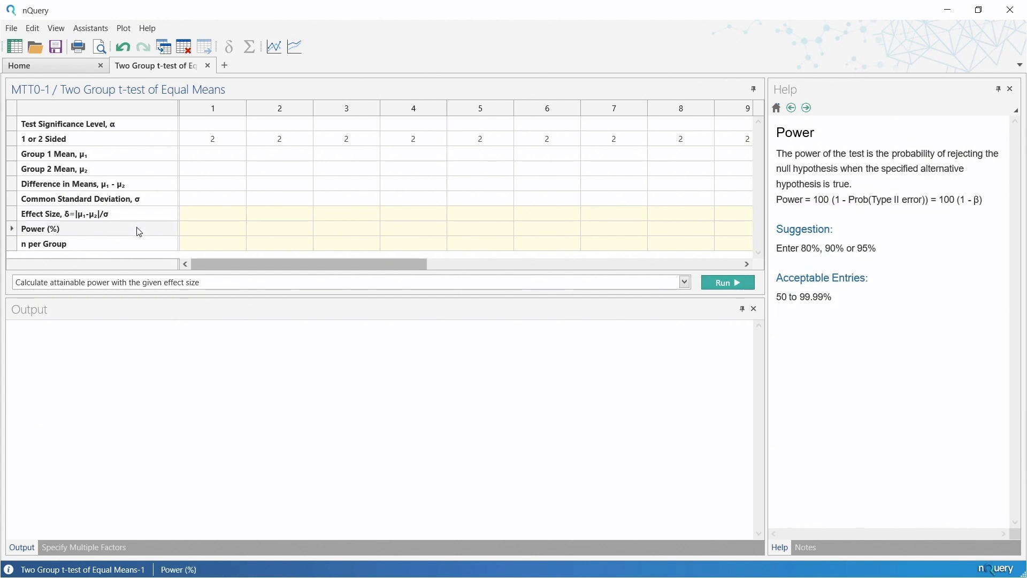
{"action": "left_click", "coordinate": [139, 247]}
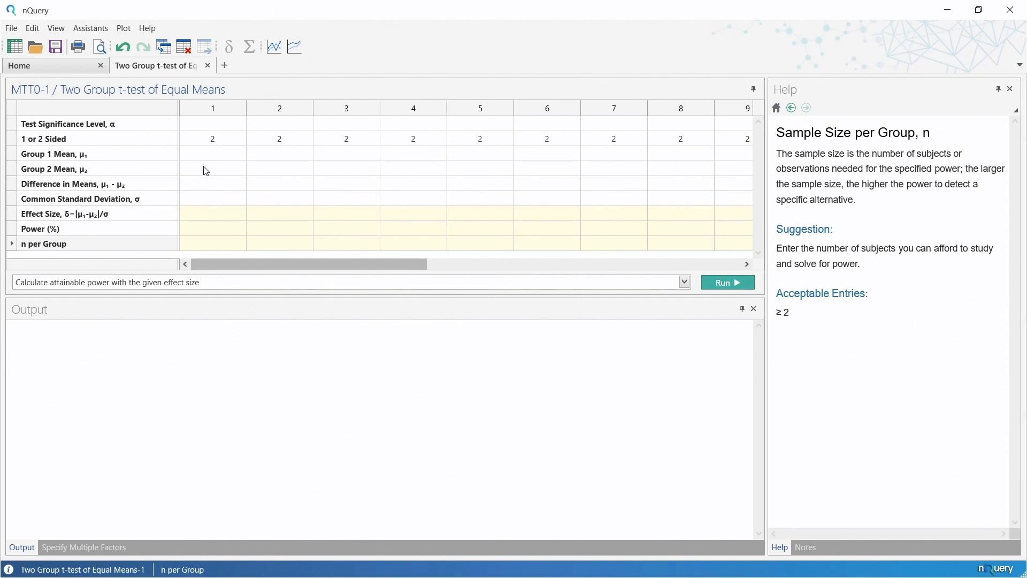
- Examine column 1's cells for significance level, test sidedness, Group 1 Mean, Effect Size and Power
{"action": "left_click", "coordinate": [213, 124]}
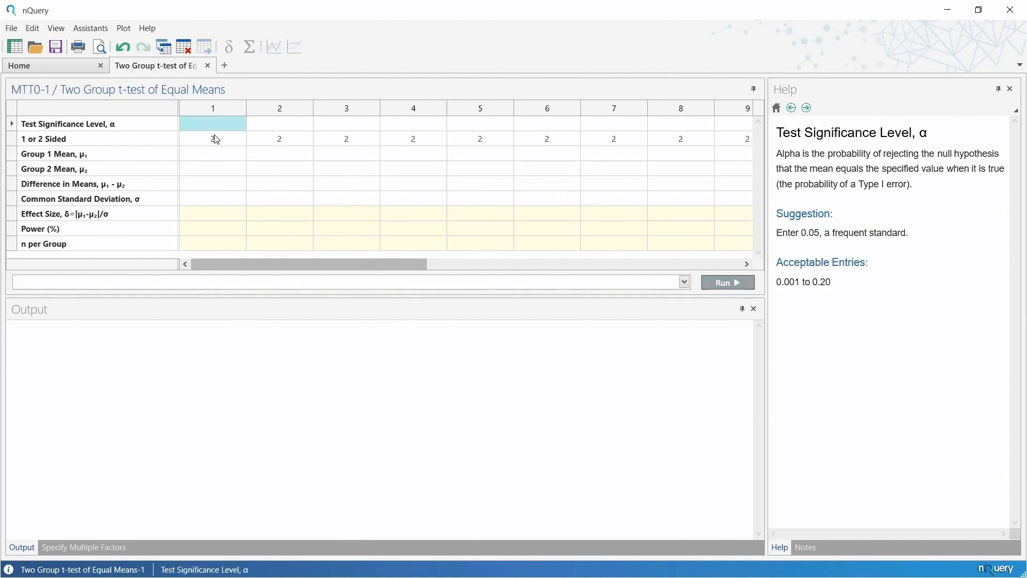
{"action": "left_click", "coordinate": [215, 139]}
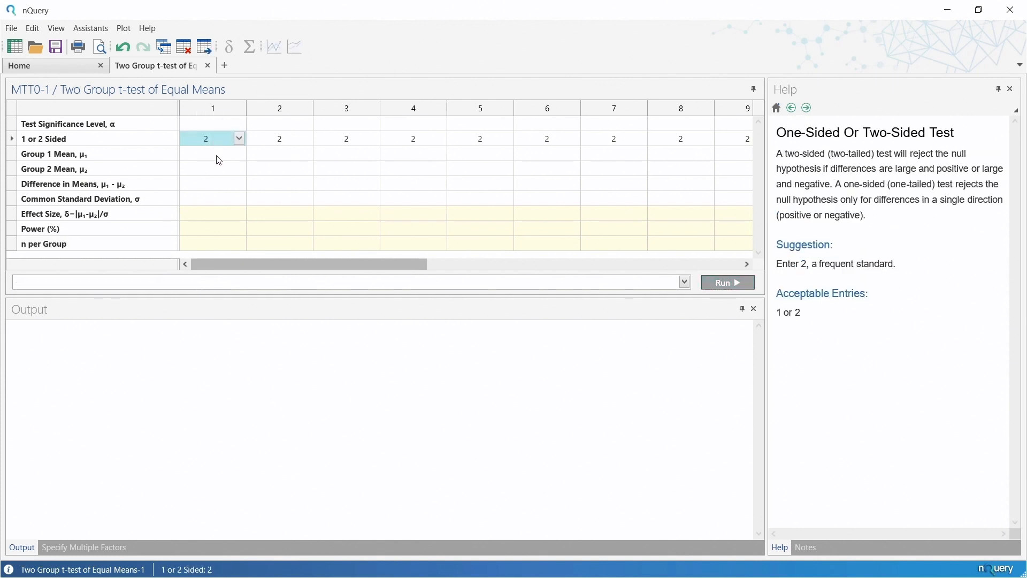
{"action": "left_click", "coordinate": [219, 155]}
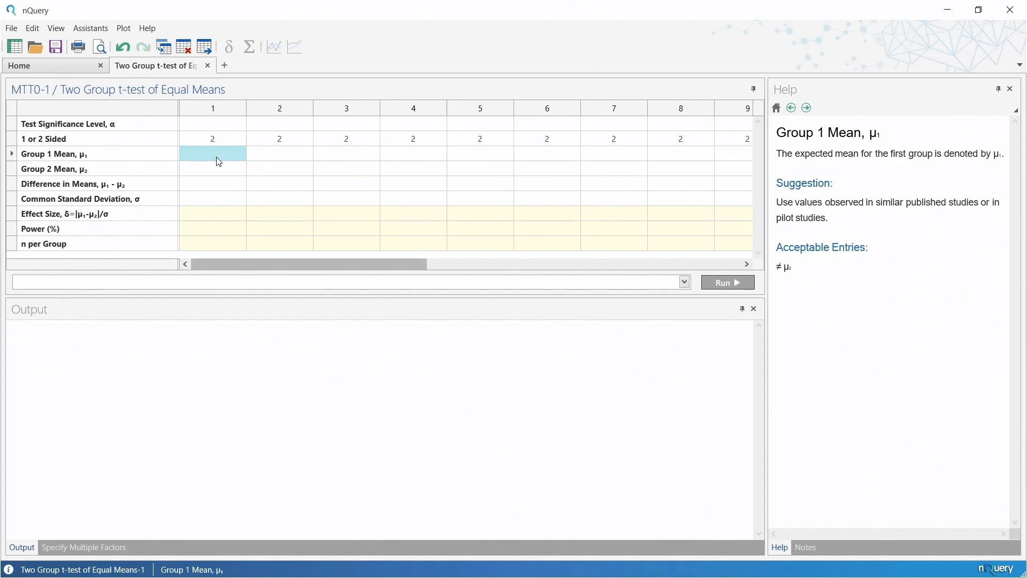
{"action": "left_click", "coordinate": [221, 214]}
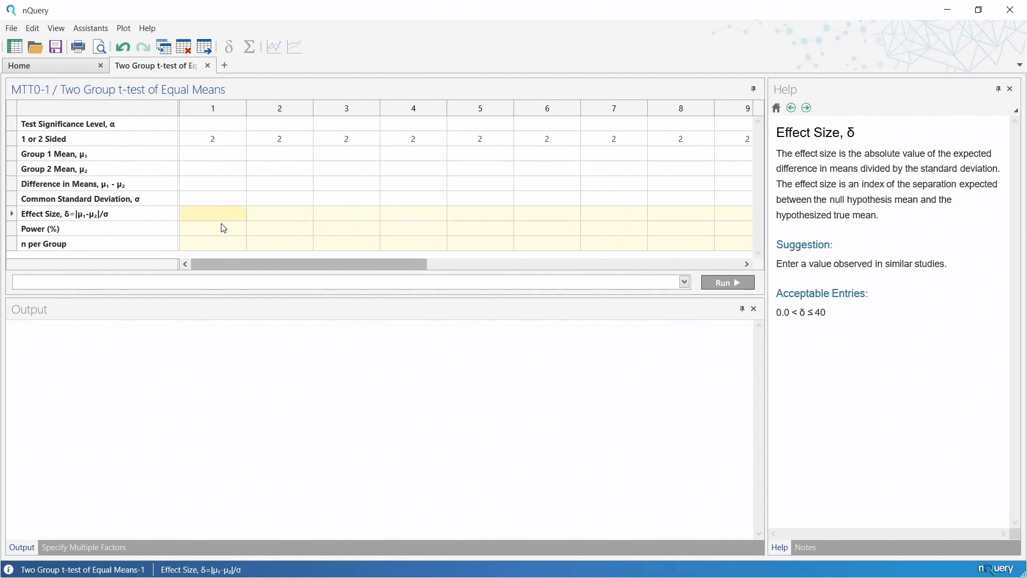
{"action": "left_click", "coordinate": [223, 229]}
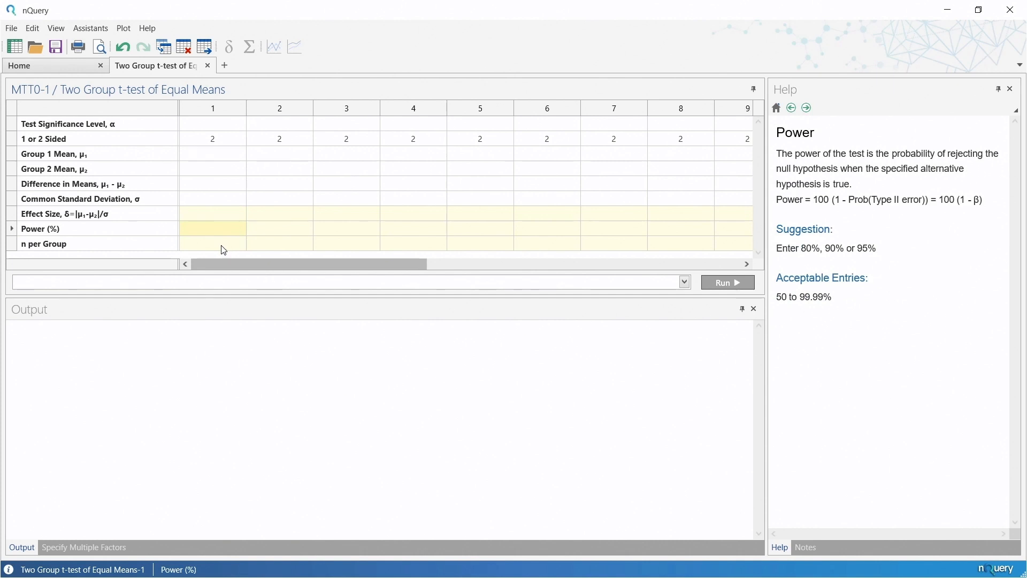
- Read the description, suggestion and acceptable entries in the help for column 1's Test Significance Level
{"action": "left_click", "coordinate": [214, 125]}
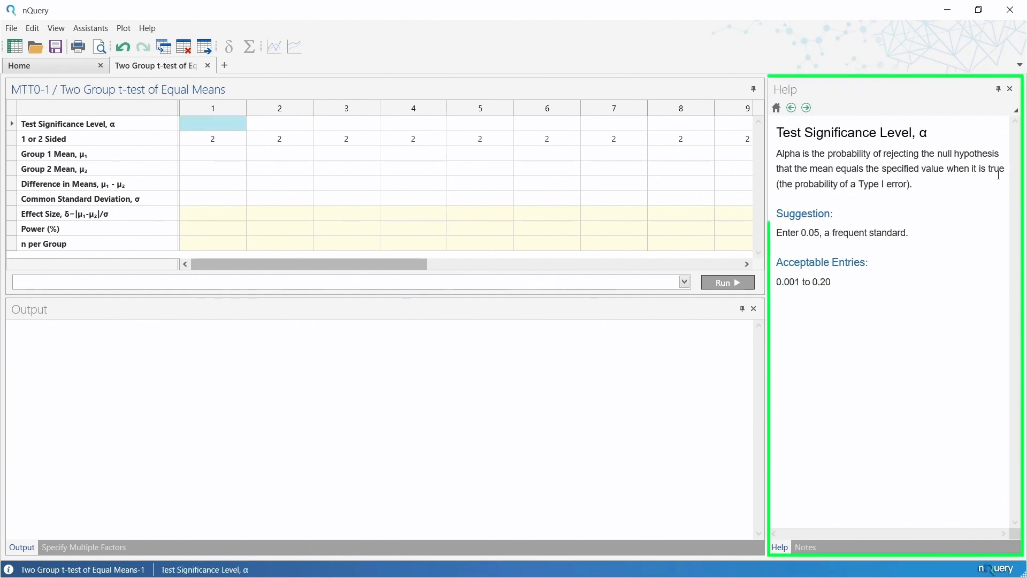
{"action": "double_click", "coordinate": [842, 154]}
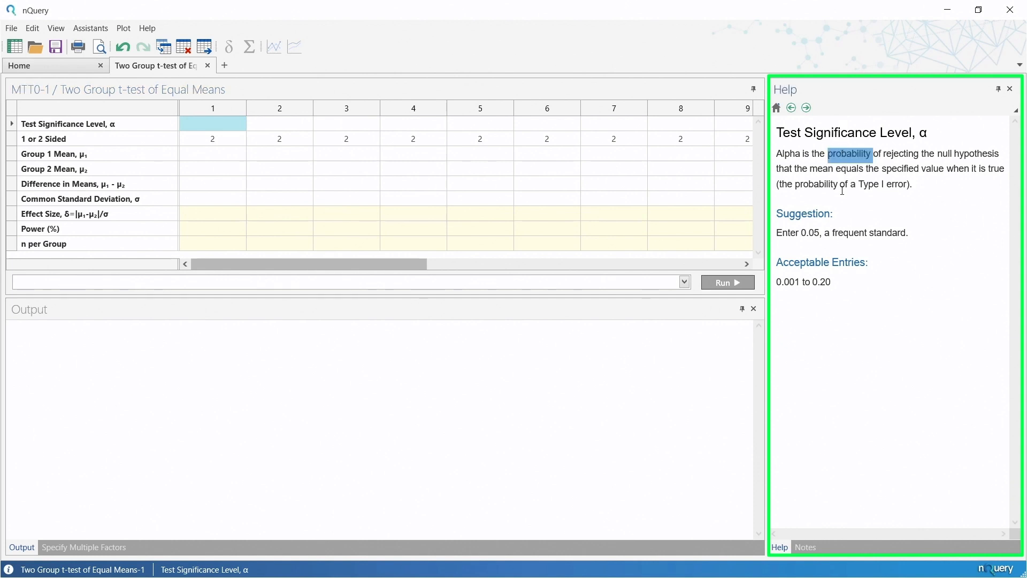
{"action": "left_click", "coordinate": [848, 236]}
{"action": "double_click", "coordinate": [848, 235]}
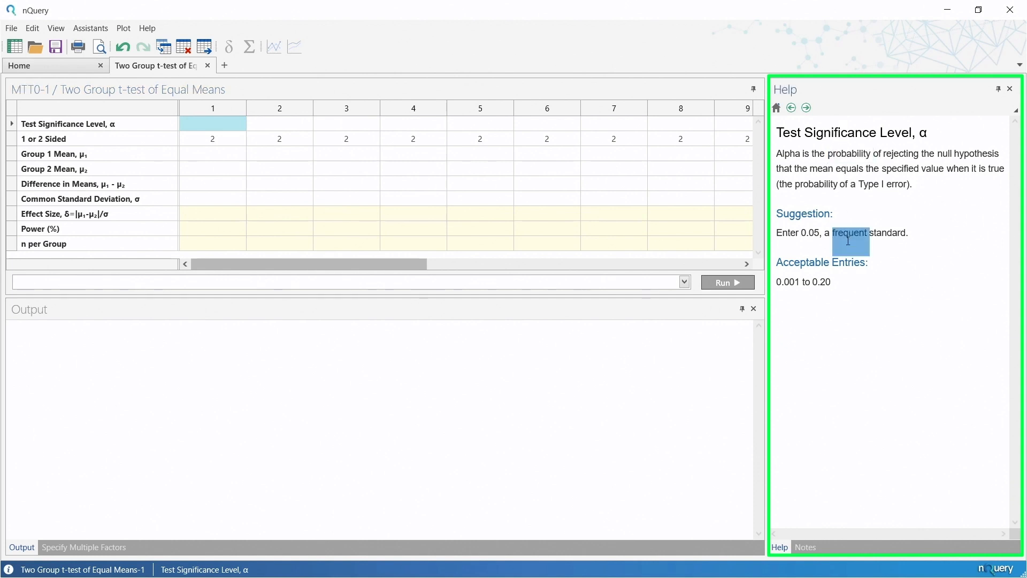
{"action": "left_click", "coordinate": [840, 287]}
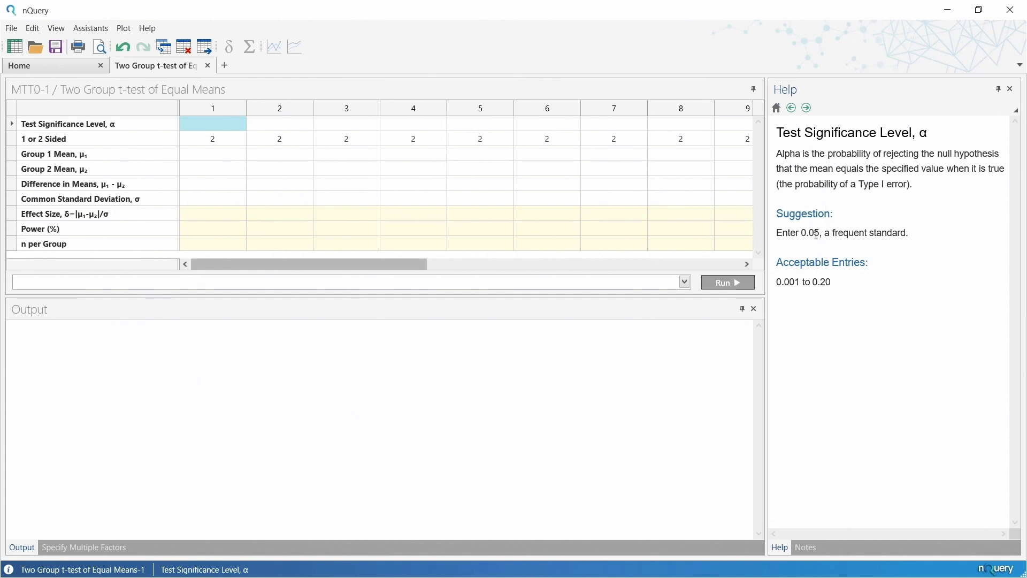
- Set the Test Significance Level in column 1 to 0.05
{"action": "left_click", "coordinate": [211, 123]}
{"action": "type", "text": "0."}
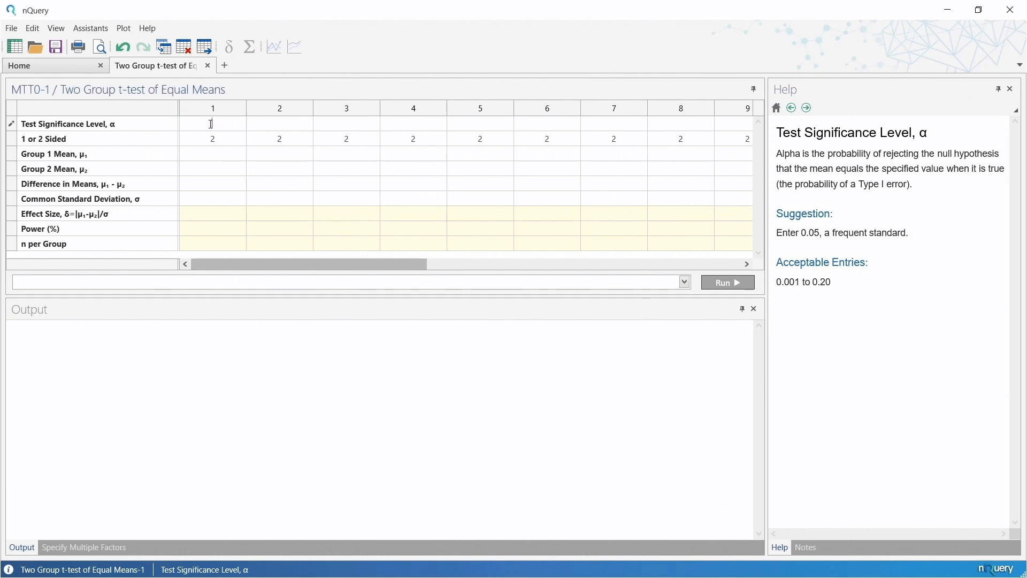
{"action": "type", "text": "05"}
{"action": "key", "text": "Return"}
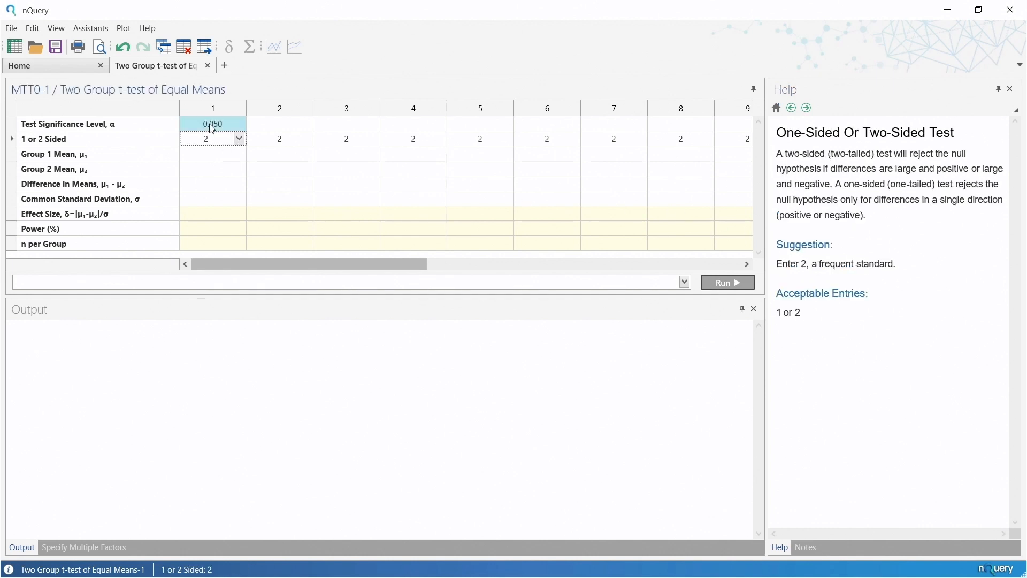
- Set column 1's Difference in Means to -9 and its Common Standard Deviation to 16
{"action": "left_click", "coordinate": [211, 159]}
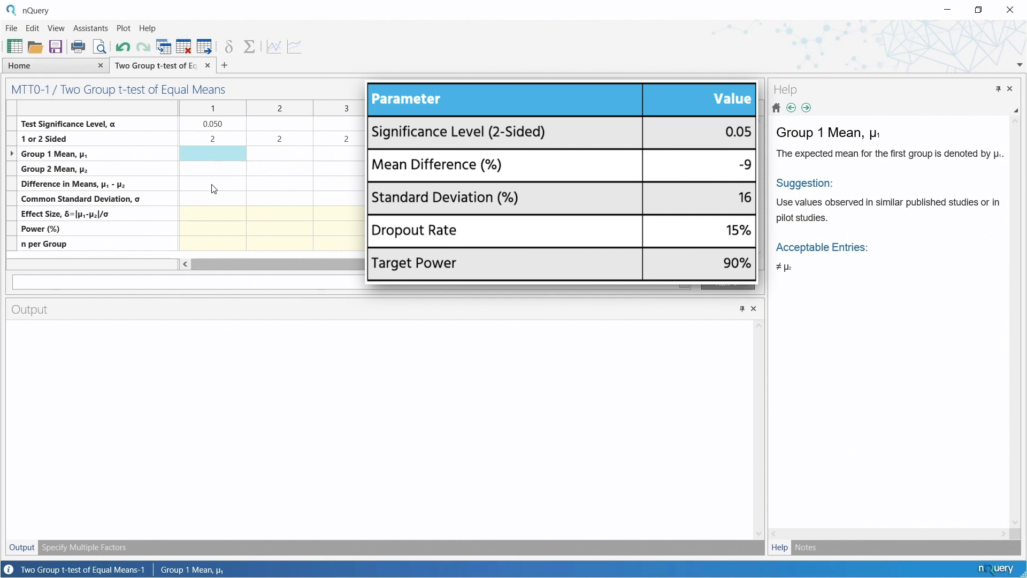
{"action": "left_click", "coordinate": [214, 187]}
{"action": "type", "text": "-9"}
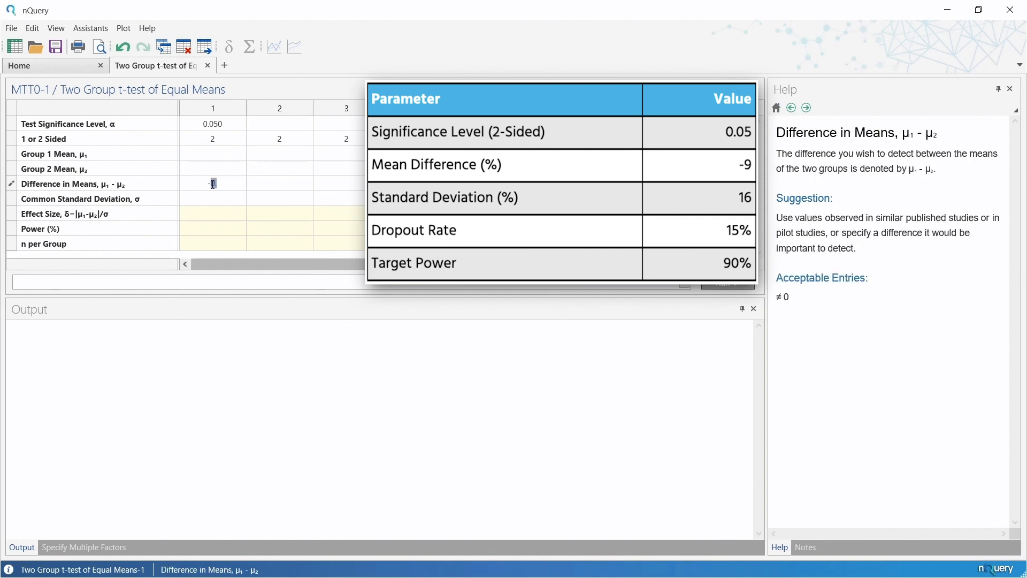
{"action": "key", "text": "Return"}
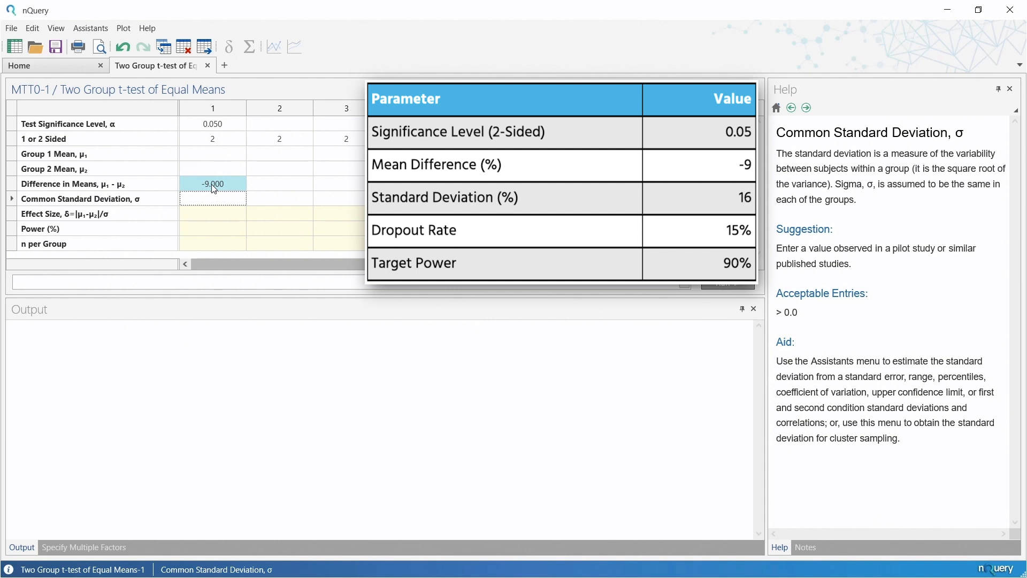
{"action": "left_click", "coordinate": [213, 198]}
{"action": "type", "text": "16"}
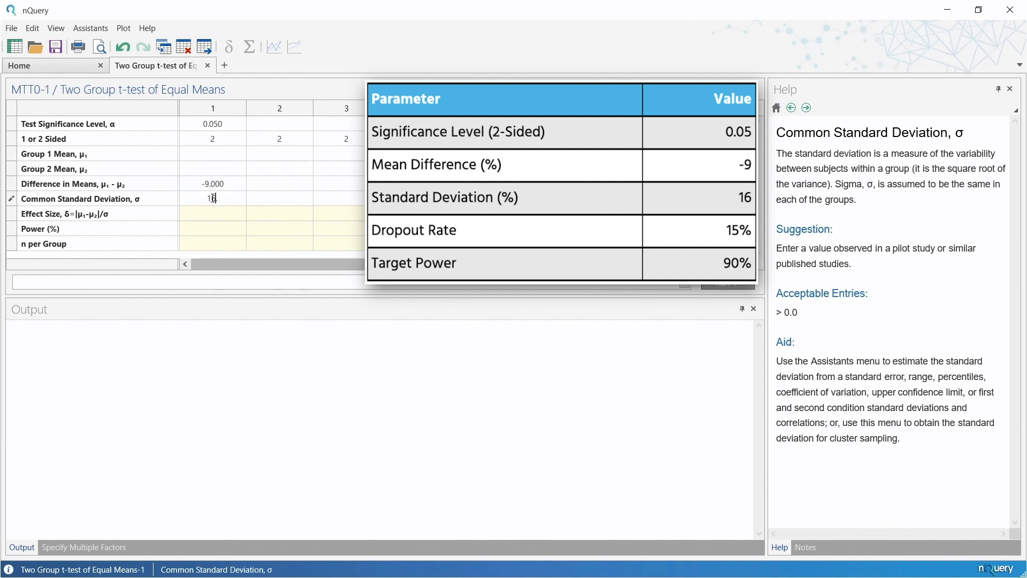
{"action": "key", "text": "Return"}
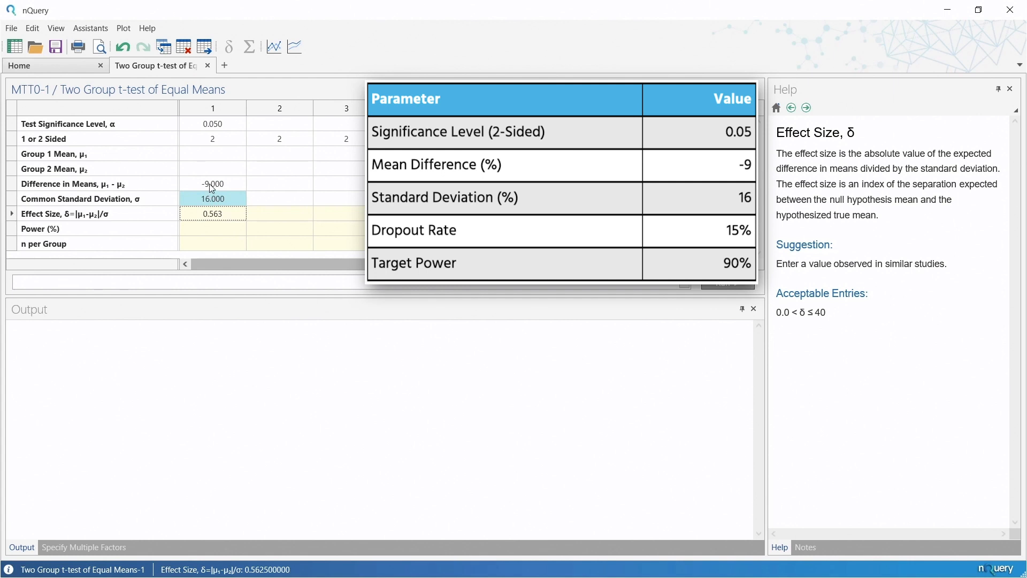
- Review column 1's Difference in Means, Common Standard Deviation and calculated Effect Size
{"action": "left_click", "coordinate": [210, 189]}
{"action": "left_click", "coordinate": [214, 203]}
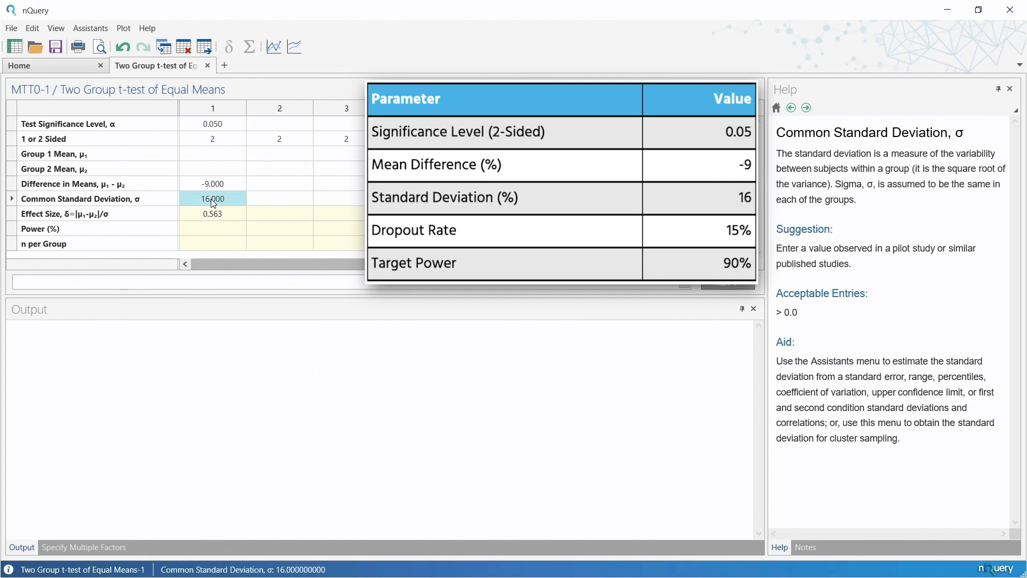
{"action": "left_click", "coordinate": [216, 219]}
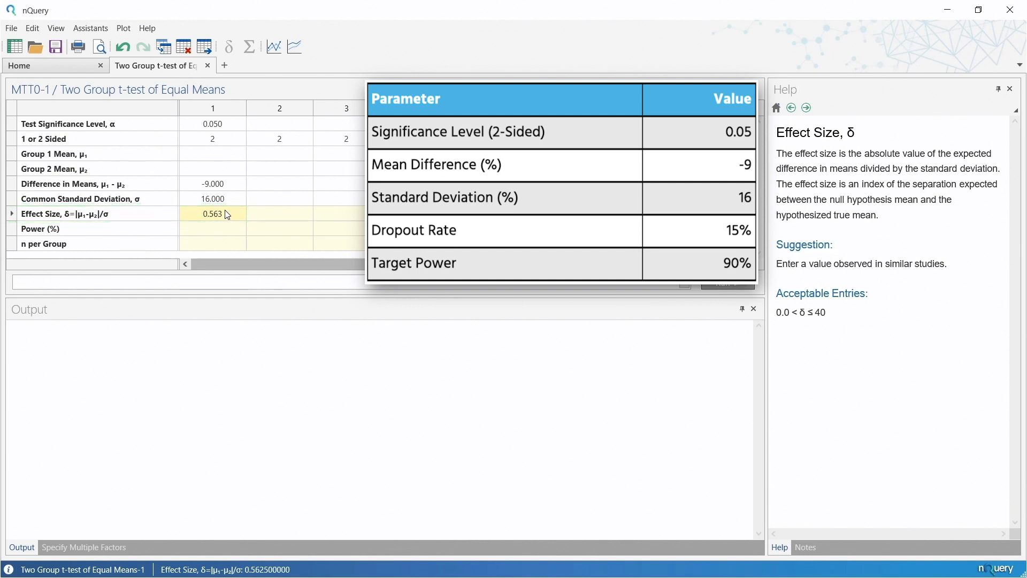
- Examine the help and column 1 entries for the Group 1 and 2 Means, Difference in Means, Common Standard Deviation and Power
{"action": "left_click", "coordinate": [216, 158]}
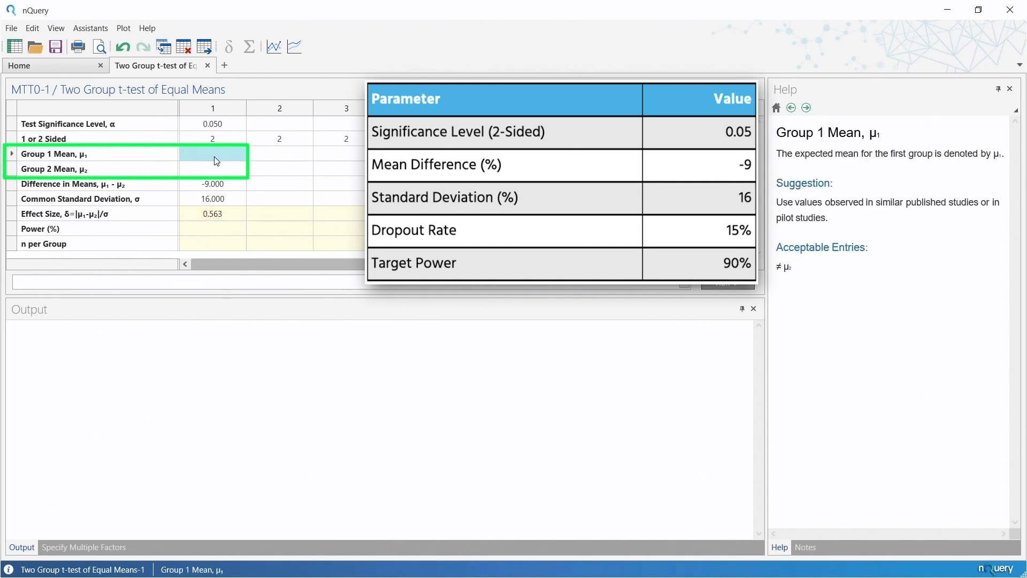
{"action": "left_click", "coordinate": [216, 173]}
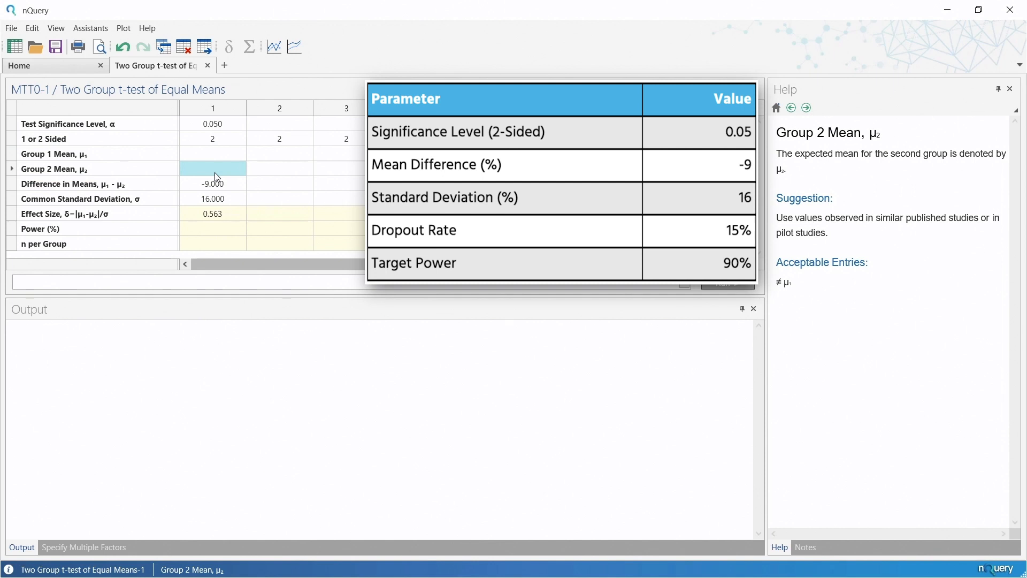
{"action": "left_click", "coordinate": [220, 187]}
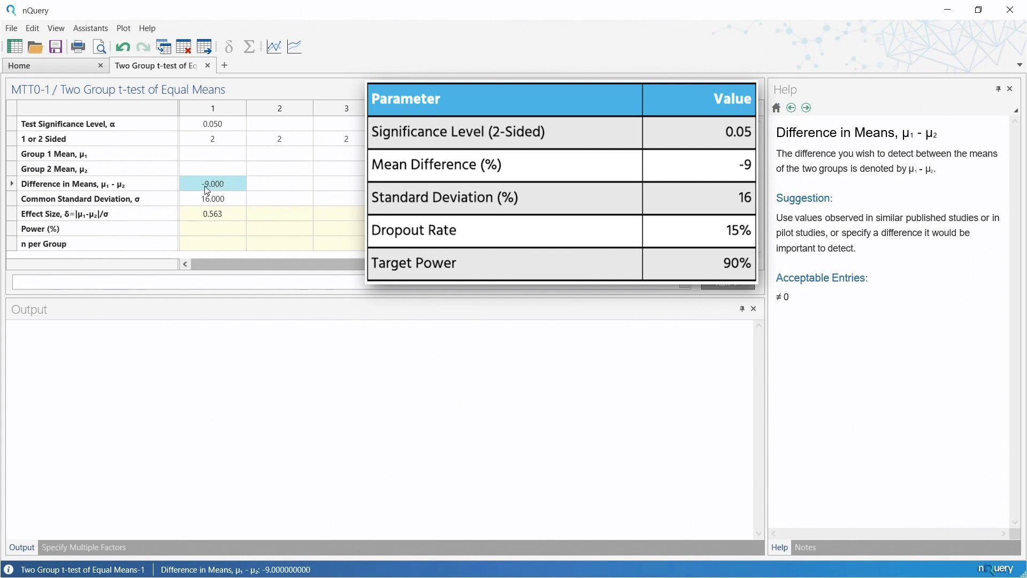
{"action": "left_click", "coordinate": [219, 231]}
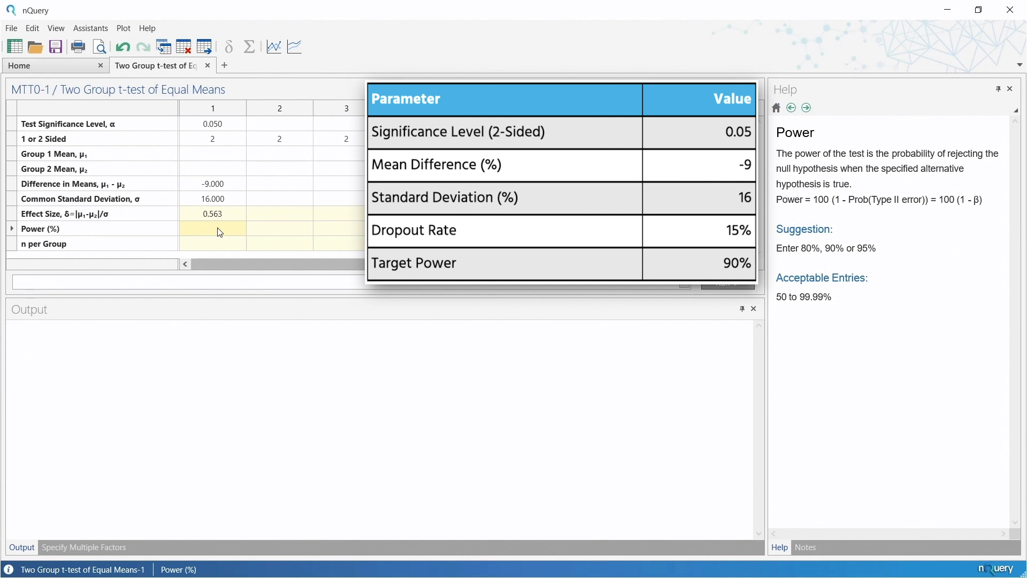
{"action": "left_click", "coordinate": [224, 186]}
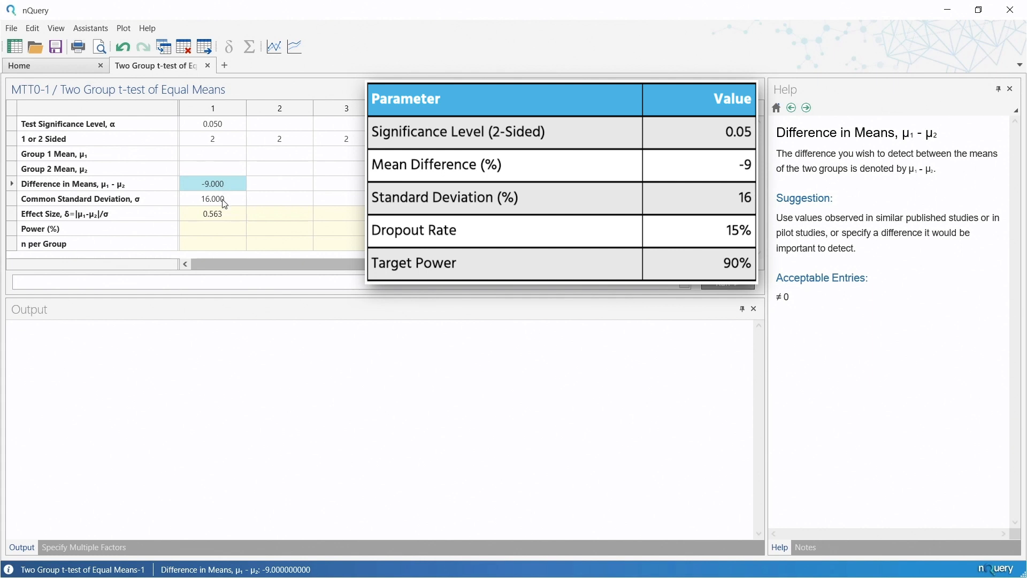
{"action": "left_click", "coordinate": [225, 203]}
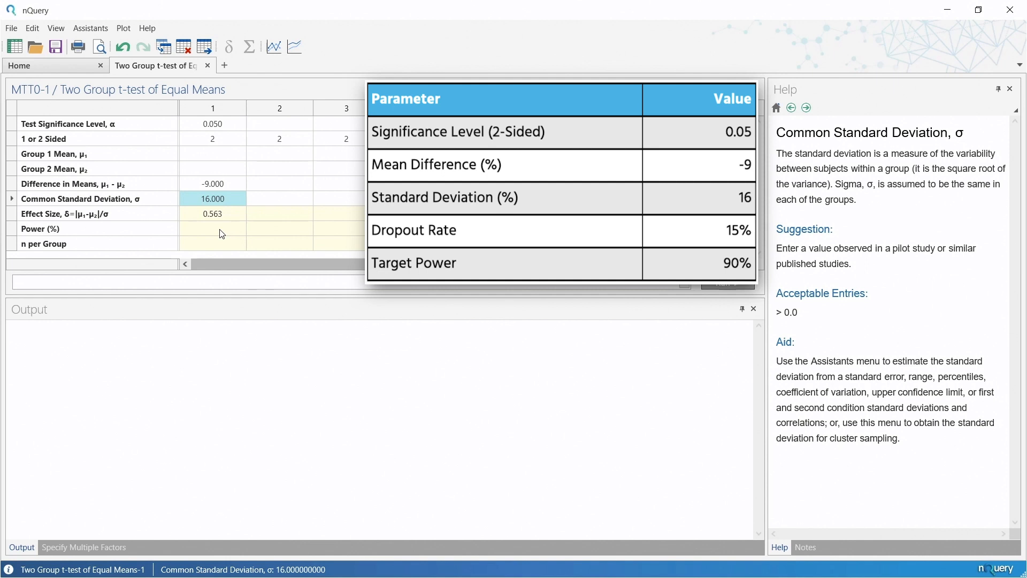
{"action": "left_click", "coordinate": [220, 186]}
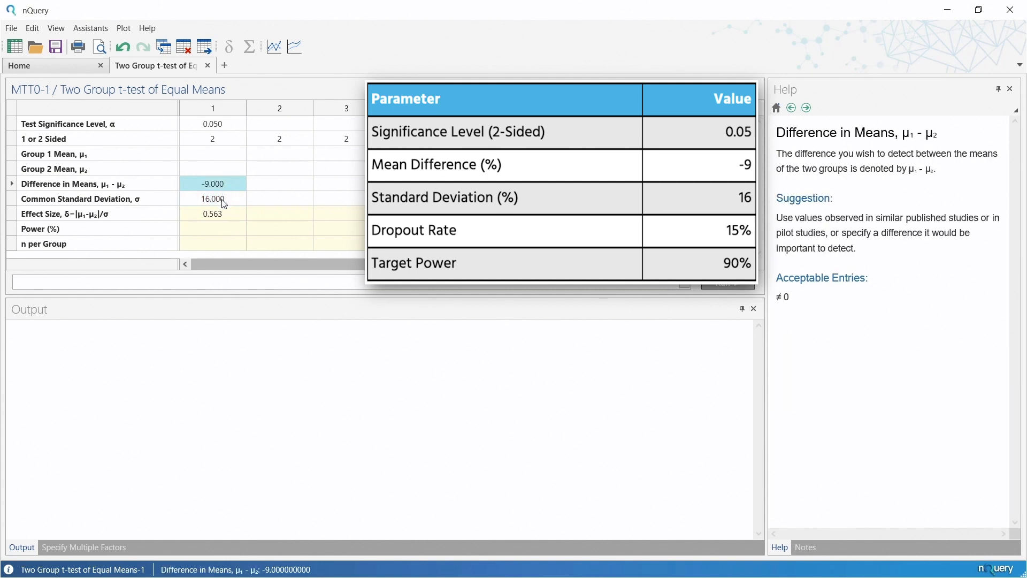
{"action": "left_click", "coordinate": [228, 204]}
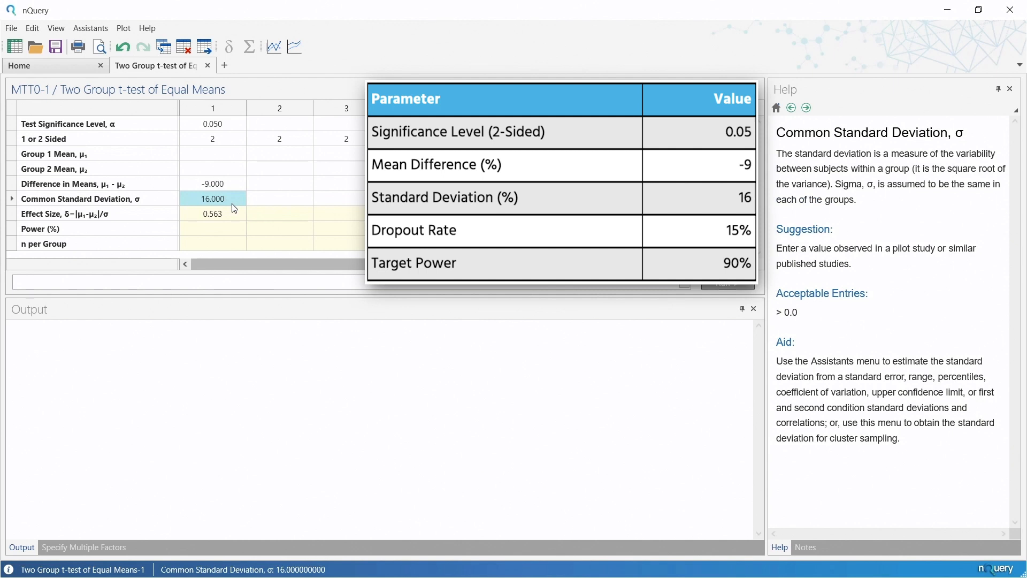
- Set column 1's Power to 90% to calculate the required sample size per group
{"action": "double_click", "coordinate": [225, 228]}
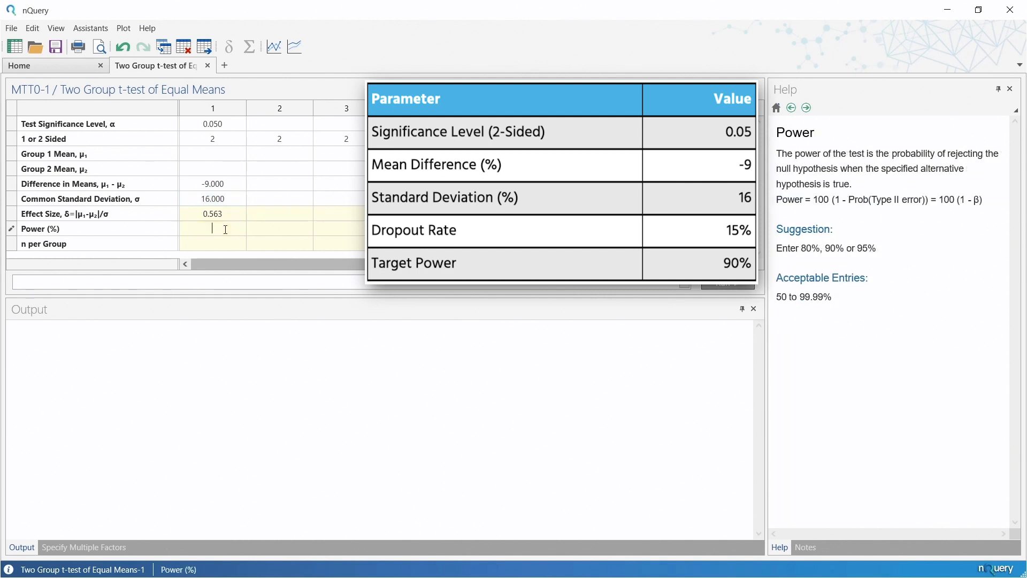
{"action": "type", "text": "90"}
{"action": "key", "text": "Return"}
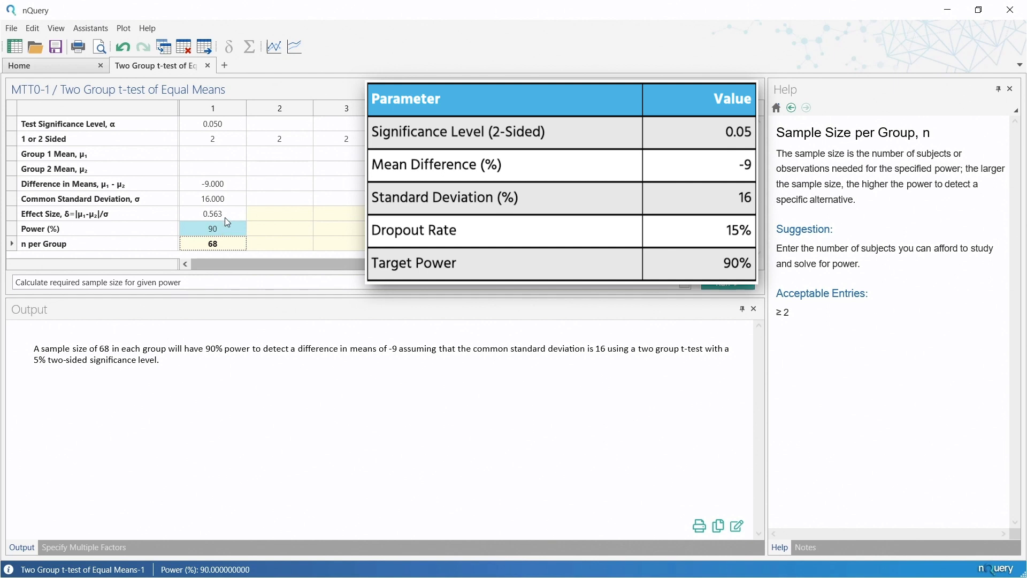
- Review column 1's Difference in Means and Common Standard Deviation, and check the actions available for the output statement
{"action": "left_click", "coordinate": [225, 189]}
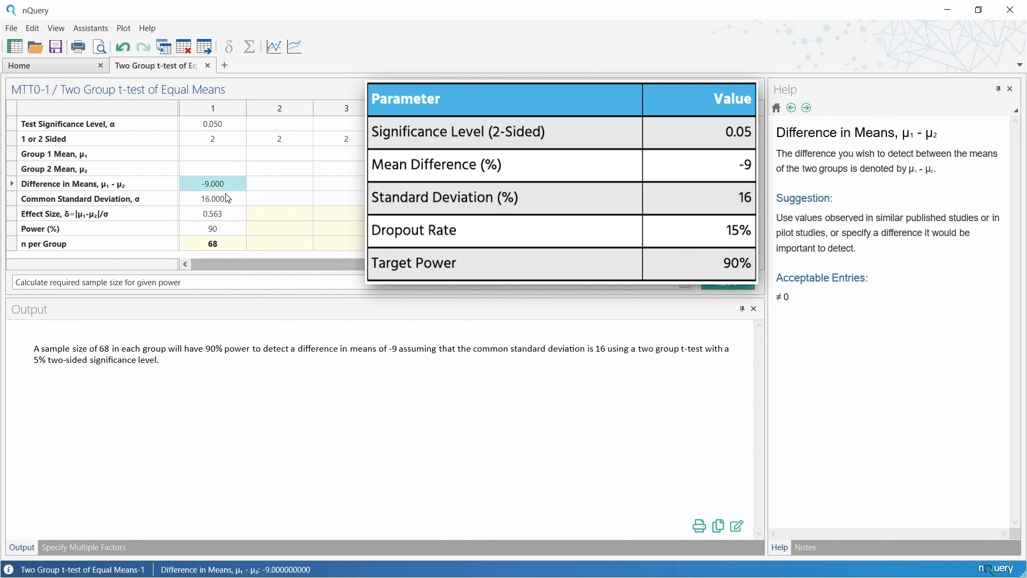
{"action": "left_click", "coordinate": [226, 202]}
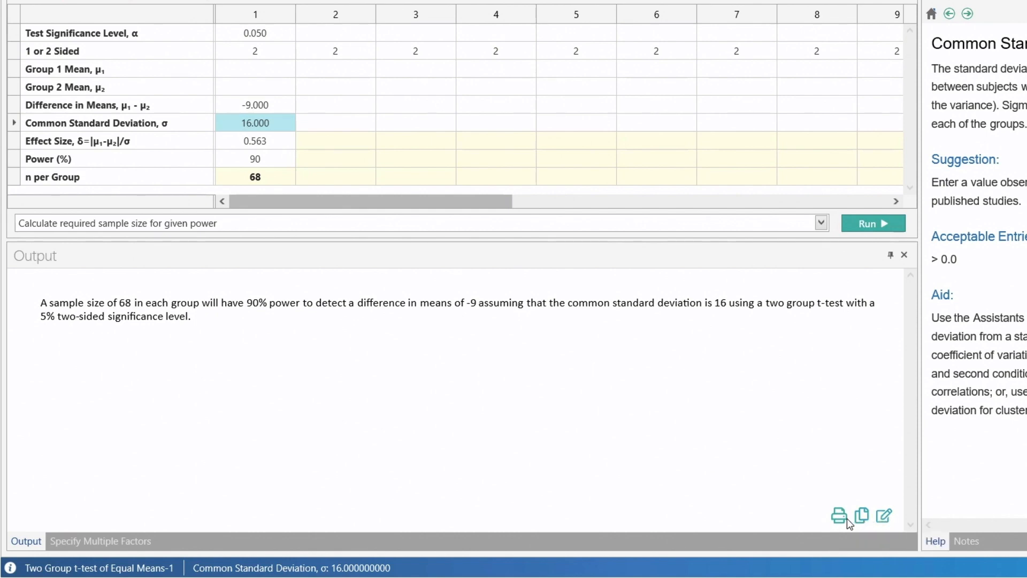
{"action": "left_click", "coordinate": [572, 340]}
{"action": "right_click", "coordinate": [571, 340]}
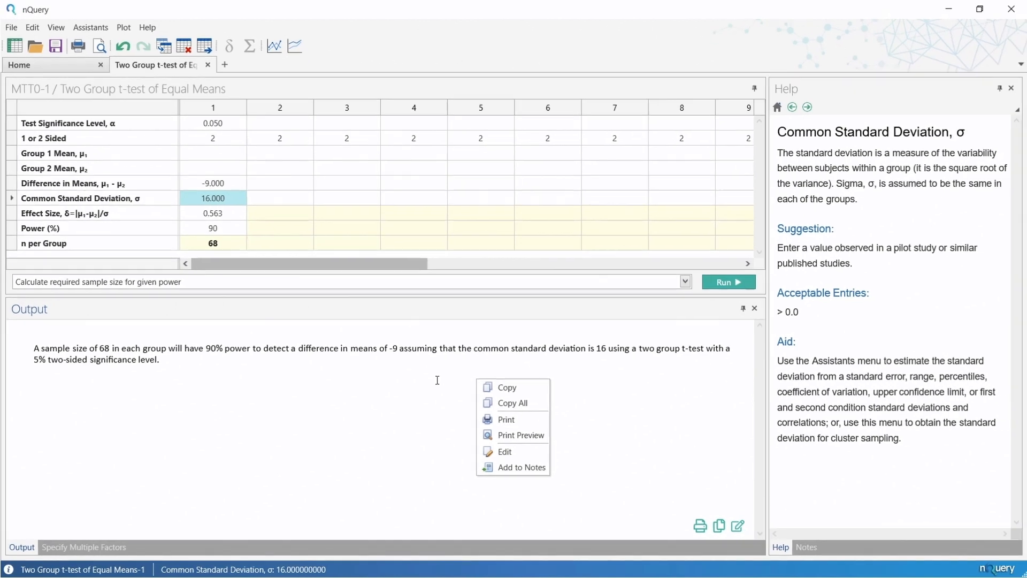
{"action": "left_click", "coordinate": [953, 484]}
- Add the note "68 too high?" to the table's user notes
{"action": "left_click", "coordinate": [805, 547]}
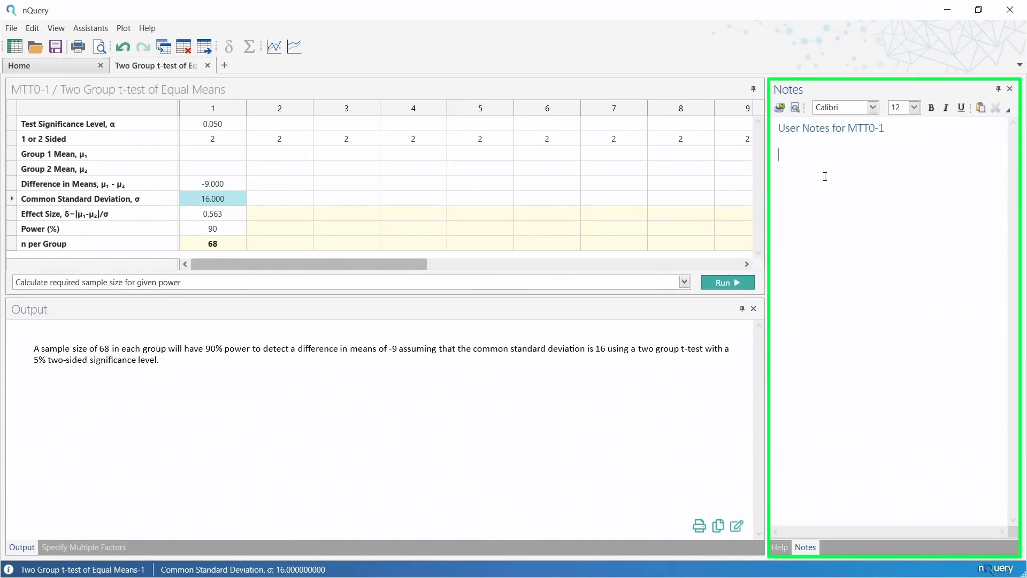
{"action": "type", "text": "68 too high?"}
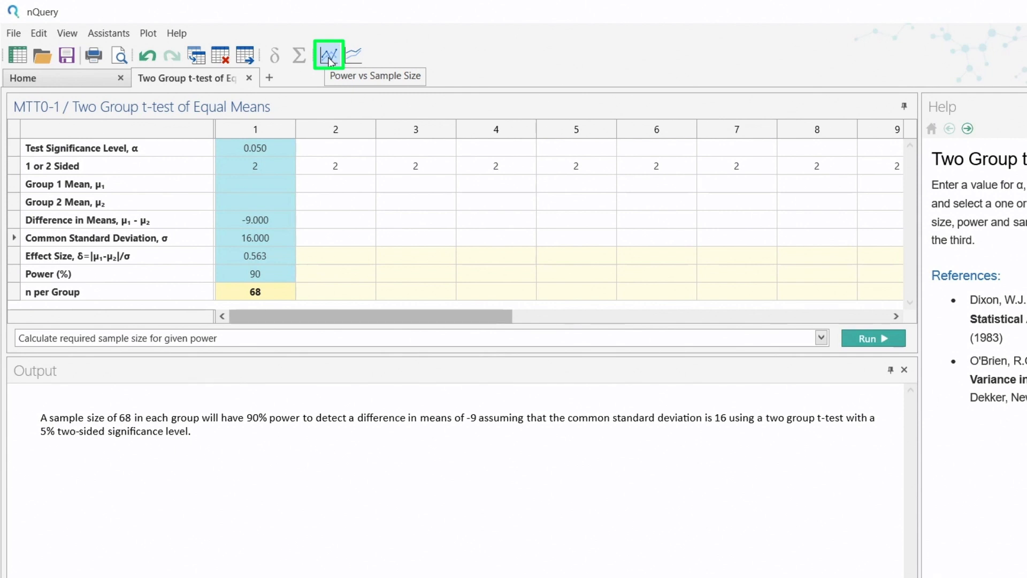
- Plot Power vs Sample Size for column 1, look through the plot's editing options and close the plot
{"action": "left_click", "coordinate": [330, 60]}
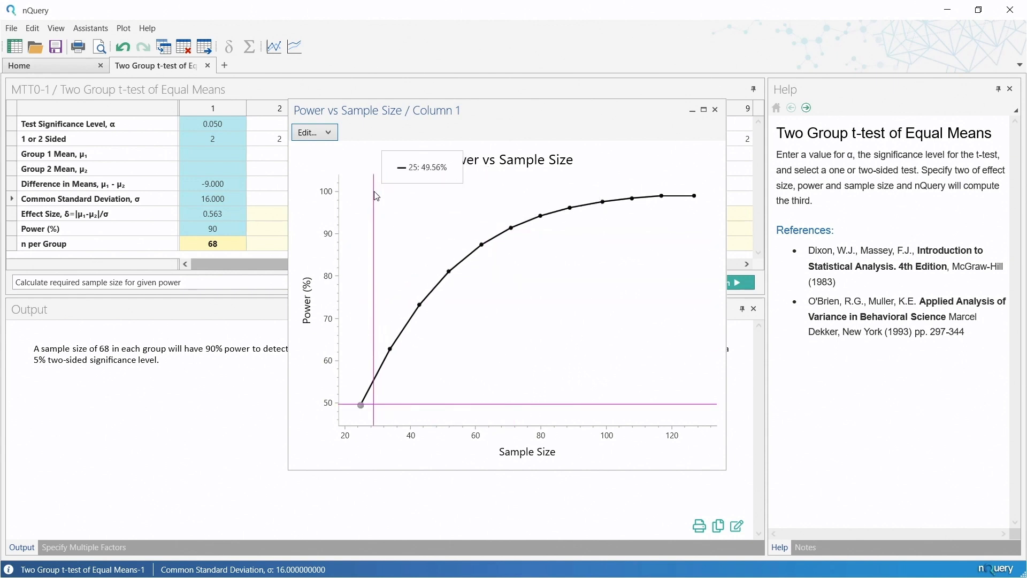
{"action": "left_click", "coordinate": [327, 137]}
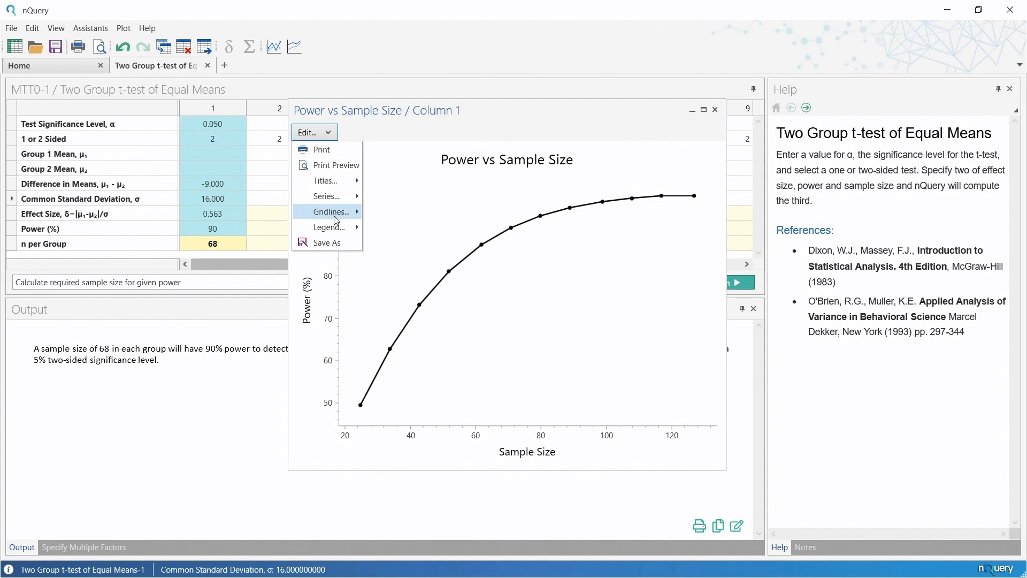
{"action": "left_click", "coordinate": [320, 133]}
{"action": "left_click", "coordinate": [715, 110]}
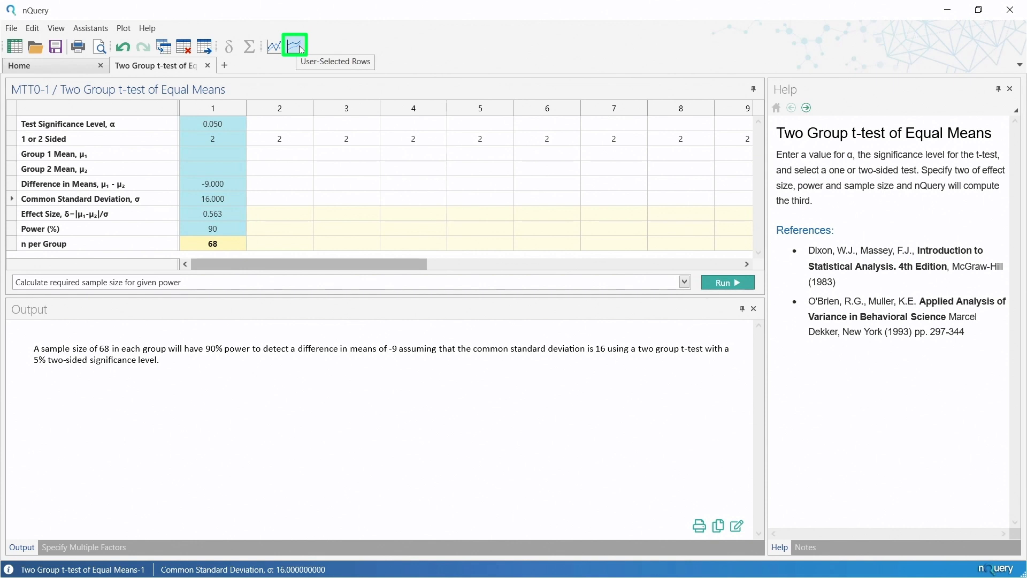
- Start a User-Selected Rows plot for column 1 with Common Standard Deviation on the X-axis and n per Group on the Y-axis
{"action": "left_click", "coordinate": [299, 46]}
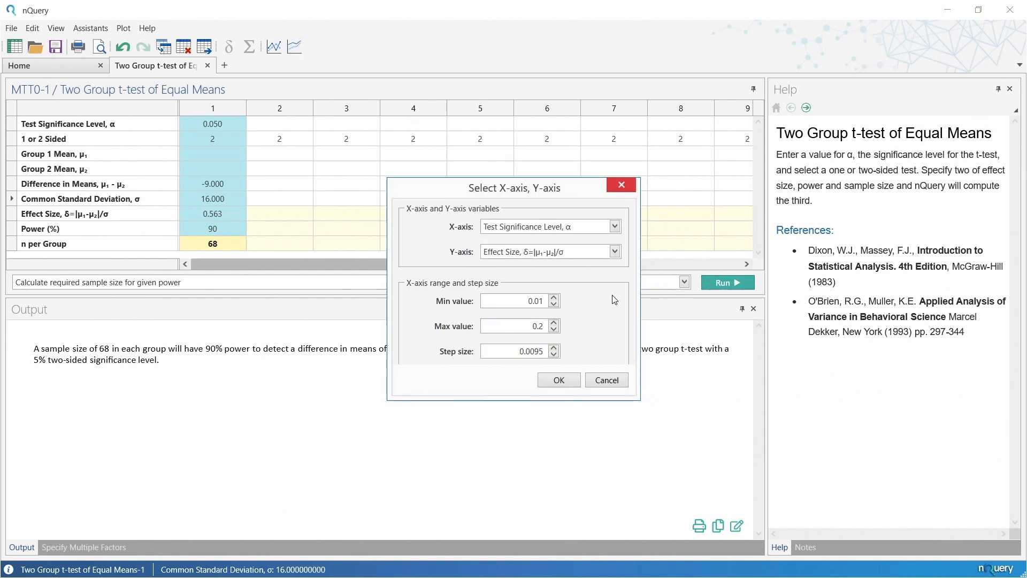
{"action": "left_click", "coordinate": [567, 231]}
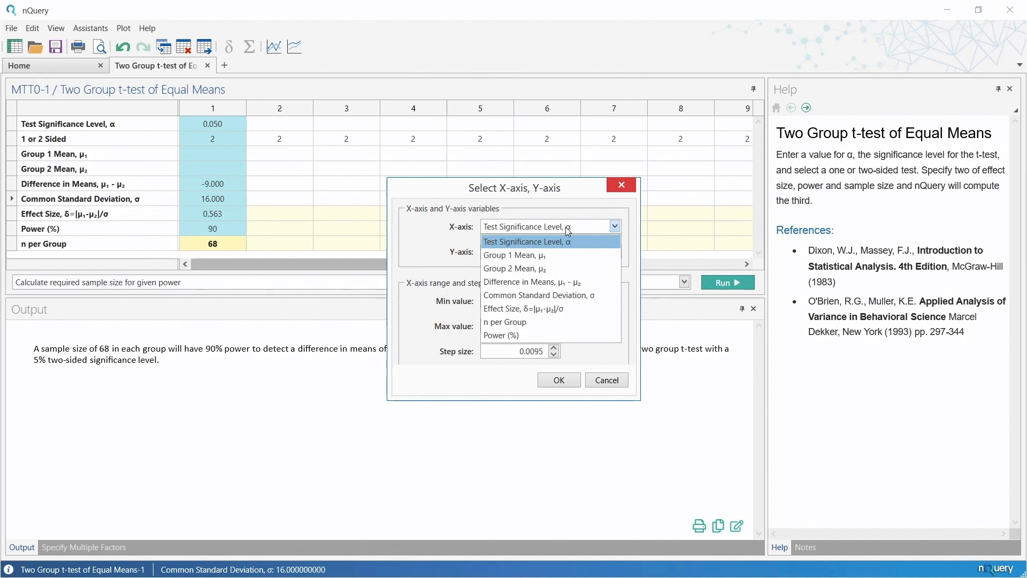
{"action": "left_click", "coordinate": [463, 268]}
{"action": "left_click", "coordinate": [528, 253]}
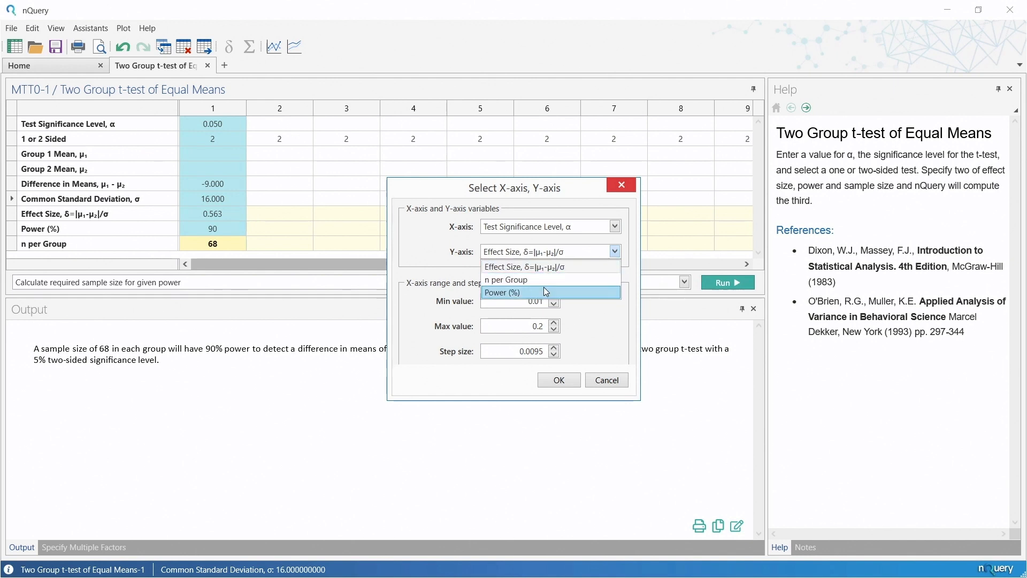
{"action": "left_click", "coordinate": [551, 227]}
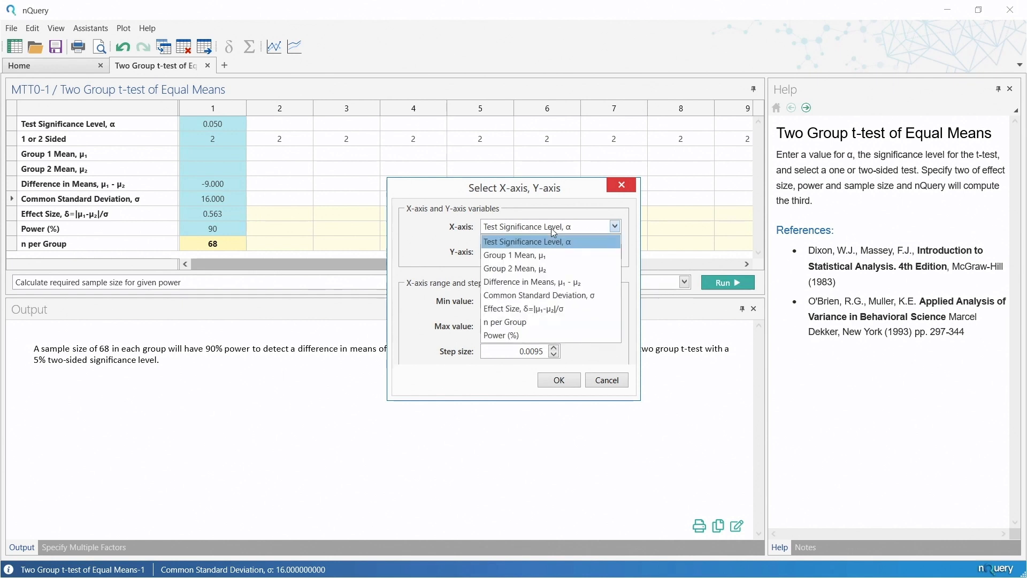
{"action": "left_click", "coordinate": [557, 295]}
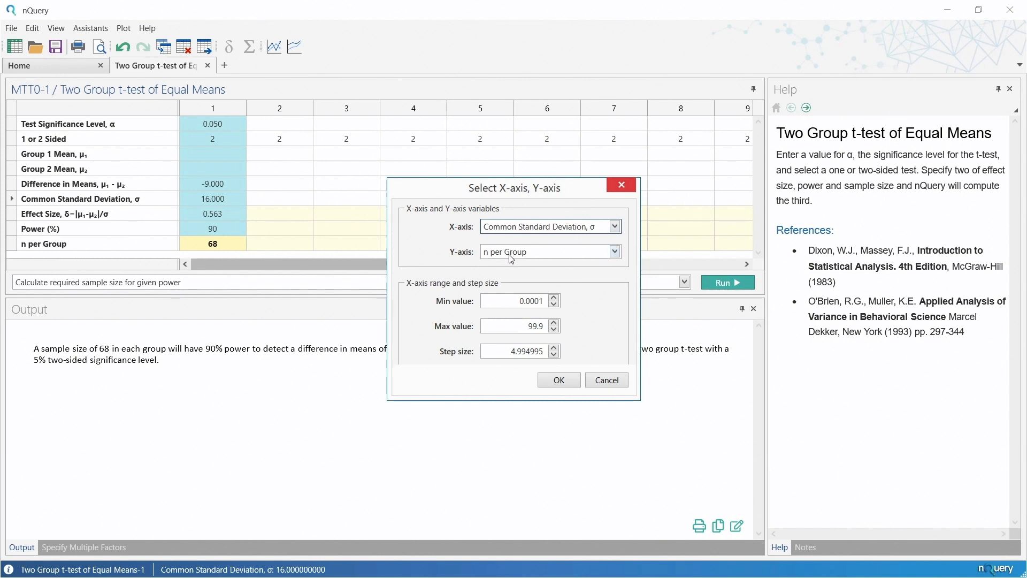
- Set the X-axis range from 10 to 20 with a step size of 0.1 and generate the plot
{"action": "left_click_drag", "start_coordinate": [514, 302], "coordinate": [568, 301]}
{"action": "type", "text": "10."}
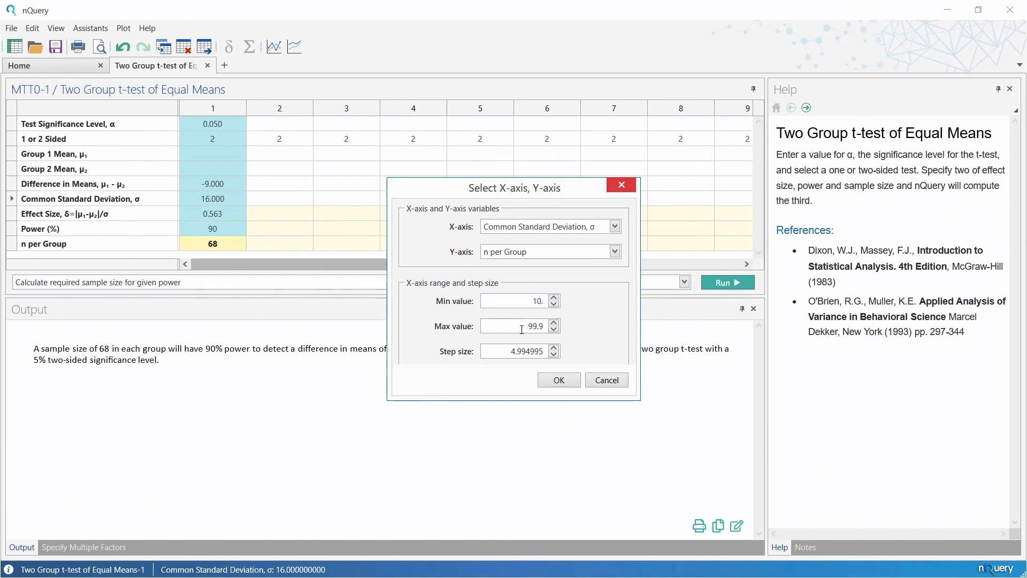
{"action": "left_click_drag", "start_coordinate": [521, 327], "coordinate": [555, 327]}
{"action": "type", "text": "20"}
{"action": "key", "text": "Tab"}
{"action": "type", "text": "0.1"}
{"action": "left_click", "coordinate": [558, 380]}
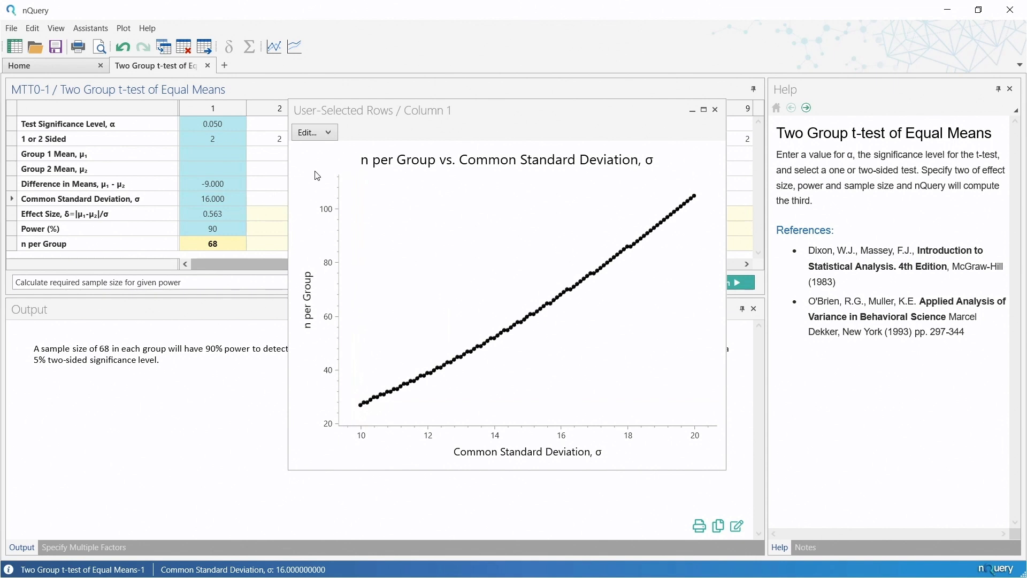
{"action": "left_click", "coordinate": [309, 134]}
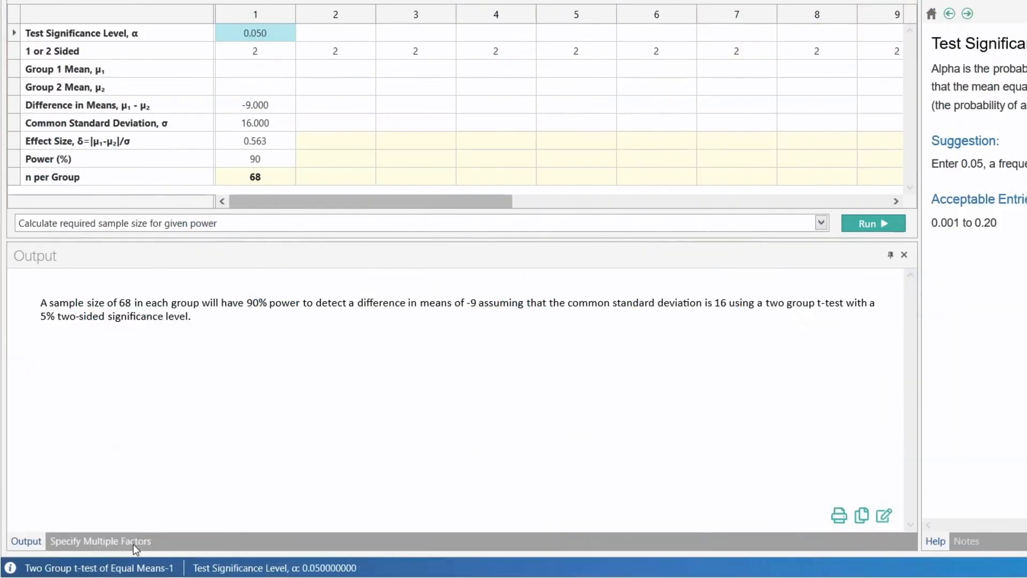
- In Specify Multiple Factors, enter a Test Significance Level of 0.05 and a Difference in Means of -9
{"action": "left_click", "coordinate": [133, 542]}
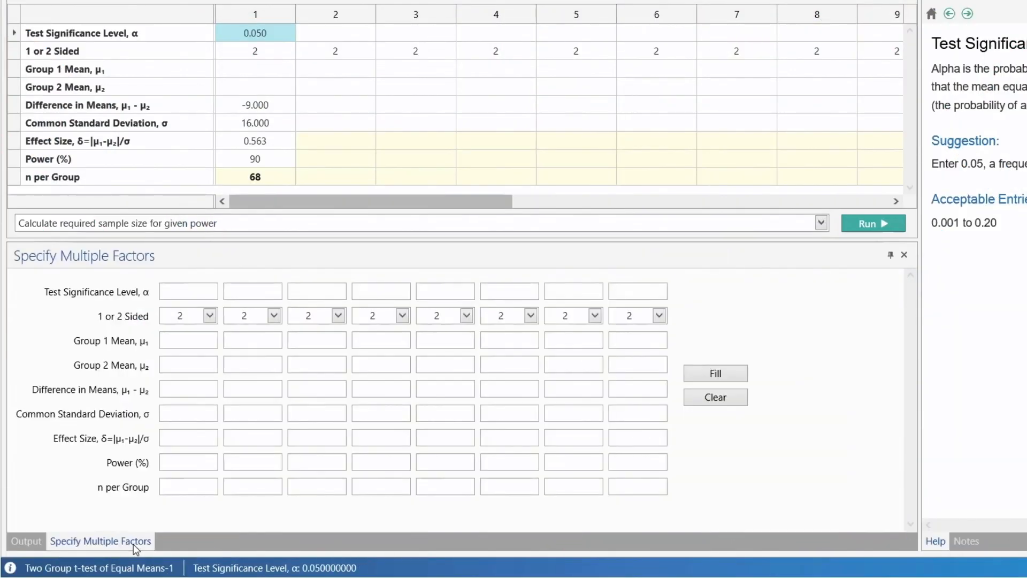
{"action": "left_click", "coordinate": [185, 289]}
{"action": "type", "text": "0.05"}
{"action": "left_click", "coordinate": [189, 387]}
{"action": "type", "text": "-9."}
- Enter the Common Standard Deviation values 10, 12, 14, 16, 18 and 20 as multiple factors
{"action": "left_click", "coordinate": [188, 415]}
{"action": "type", "text": "161214"}
{"action": "key", "text": "Tab"}
{"action": "type", "text": "16"}
{"action": "type", "text": "18"}
{"action": "type", "text": "20."}
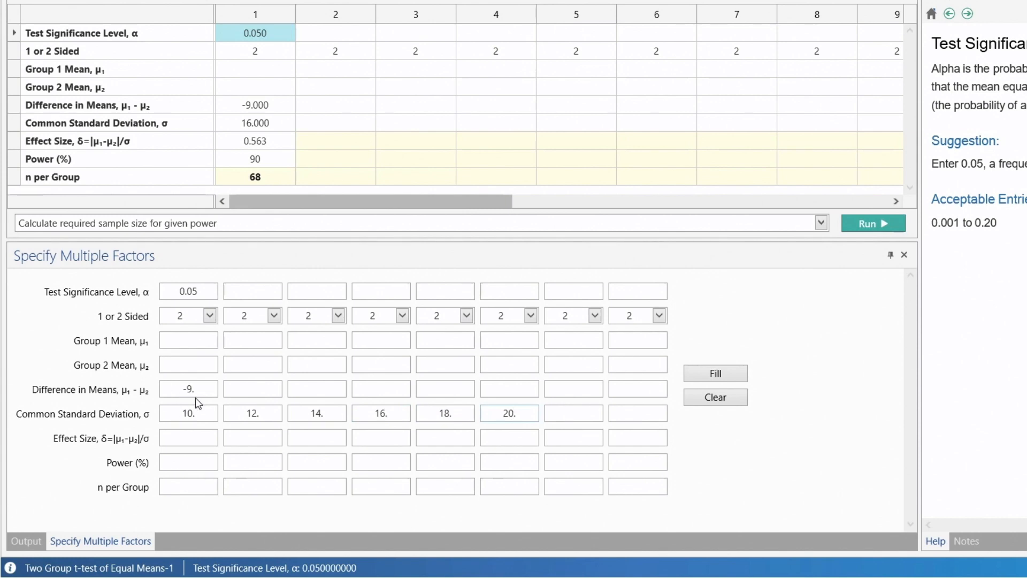
- Enter a Power of 90% as a factor and fill the table columns with all the factor combinations
{"action": "left_click", "coordinate": [196, 462]}
{"action": "type", "text": "90"}
{"action": "left_click", "coordinate": [728, 375]}
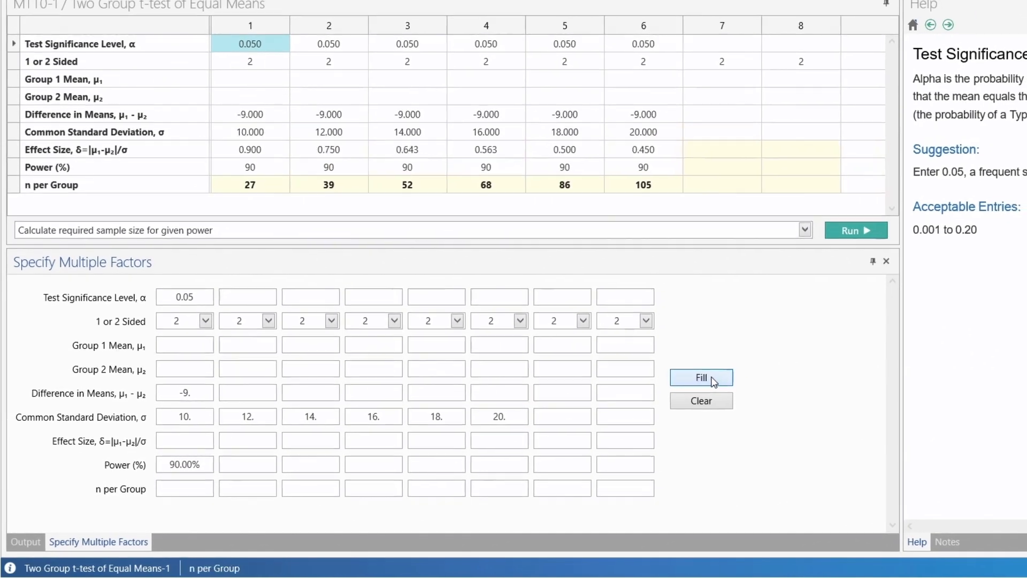